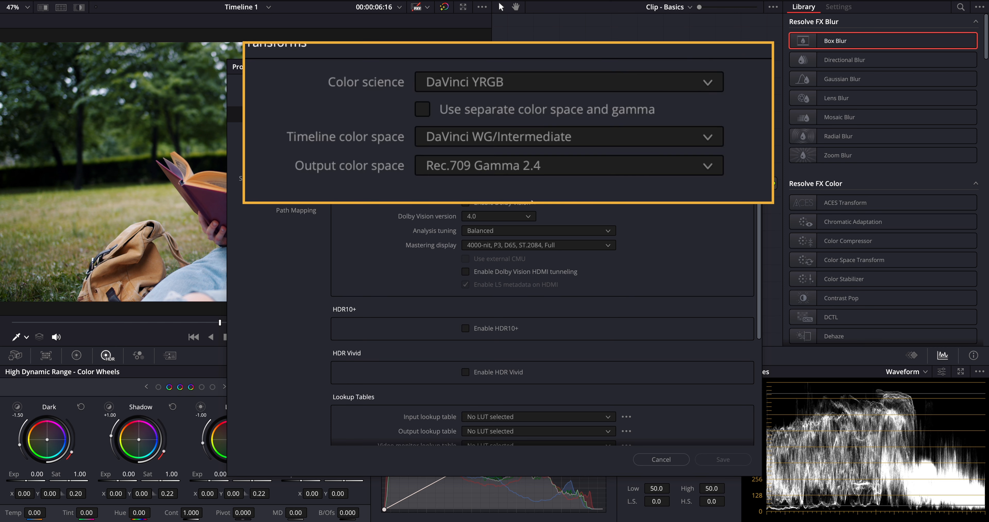
Step: Close Project Settings and apply Color Space Transform to node 01 with Rec.709 input color space and gamma
{"action": "left_click", "coordinate": [660, 458]}
{"action": "left_click_drag", "start_coordinate": [809, 260], "coordinate": [553, 158]}
{"action": "left_click", "coordinate": [911, 53]}
{"action": "scroll", "coordinate": [896, 157], "scroll_direction": "down", "scroll_amount": 10}
{"action": "left_click", "coordinate": [894, 188]}
{"action": "left_click", "coordinate": [906, 72]}
{"action": "scroll", "coordinate": [905, 169], "scroll_direction": "down", "scroll_amount": 10}
{"action": "left_click", "coordinate": [898, 207]}
Step: Set the transform's output to DaVinci Wide Gamut color space and DaVinci Intermediate gamma
{"action": "left_click", "coordinate": [901, 91]}
{"action": "left_click", "coordinate": [894, 255]}
{"action": "left_click", "coordinate": [909, 109]}
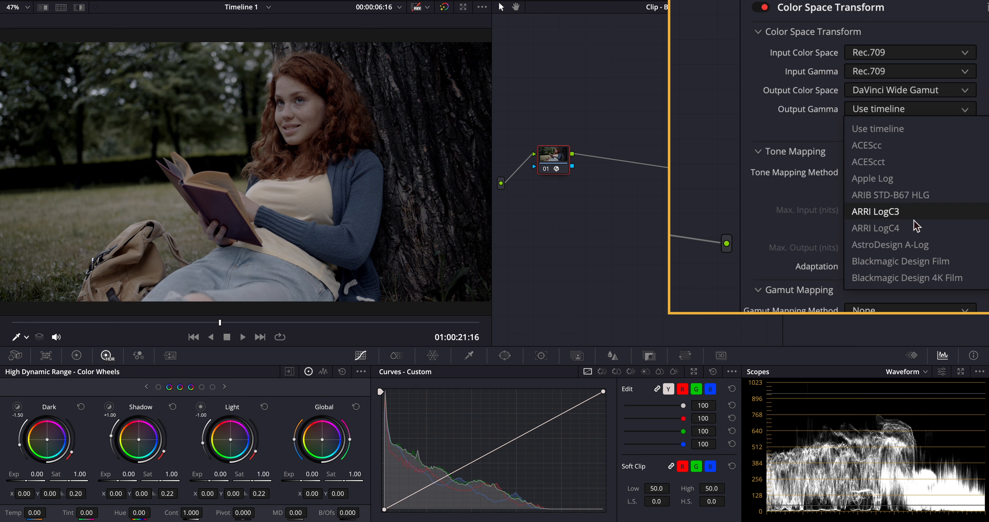
{"action": "scroll", "coordinate": [902, 230], "scroll_direction": "down", "scroll_amount": 5}
{"action": "left_click", "coordinate": [901, 245]}
Step: Add serial node 02 after node 01 and move it to the right
{"action": "right_click", "coordinate": [567, 161]}
{"action": "mouse_move", "coordinate": [610, 207]}
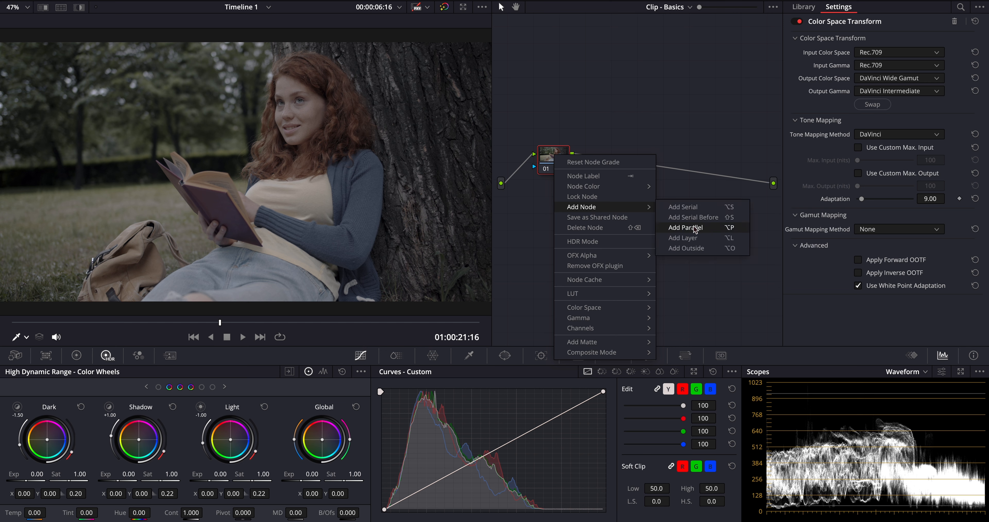
{"action": "left_click", "coordinate": [682, 206]}
{"action": "left_click_drag", "start_coordinate": [611, 161], "coordinate": [737, 179]}
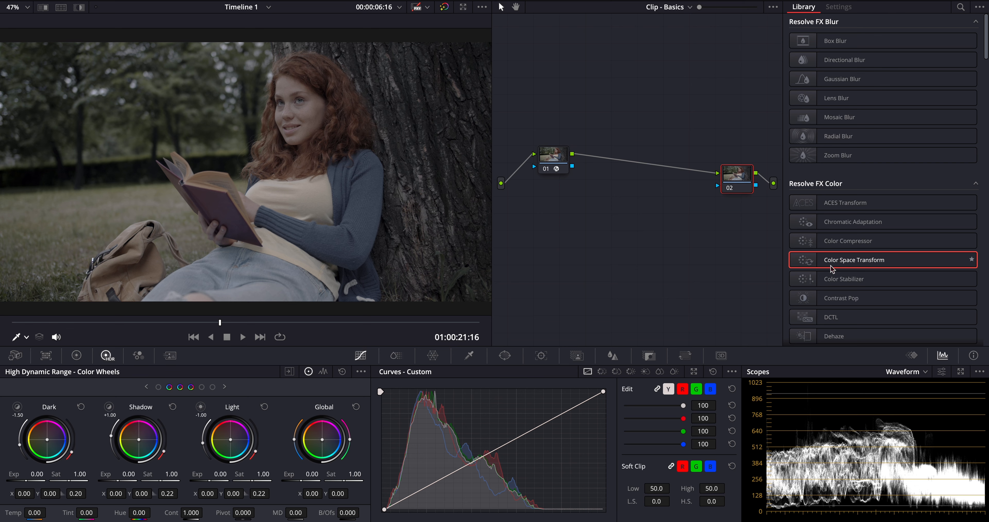
Step: Apply the JP_2499_DRT DCTL to node 02 with DWG DI input and Rec 709 Power 2.4 - BT.1886 output
{"action": "left_click_drag", "start_coordinate": [830, 316], "coordinate": [744, 175]}
{"action": "left_click", "coordinate": [879, 50]}
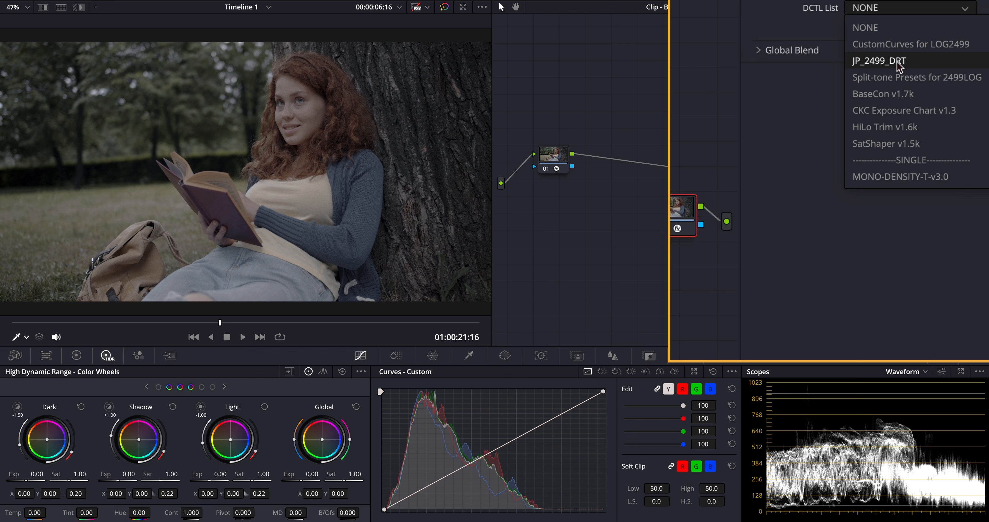
{"action": "left_click", "coordinate": [898, 61]}
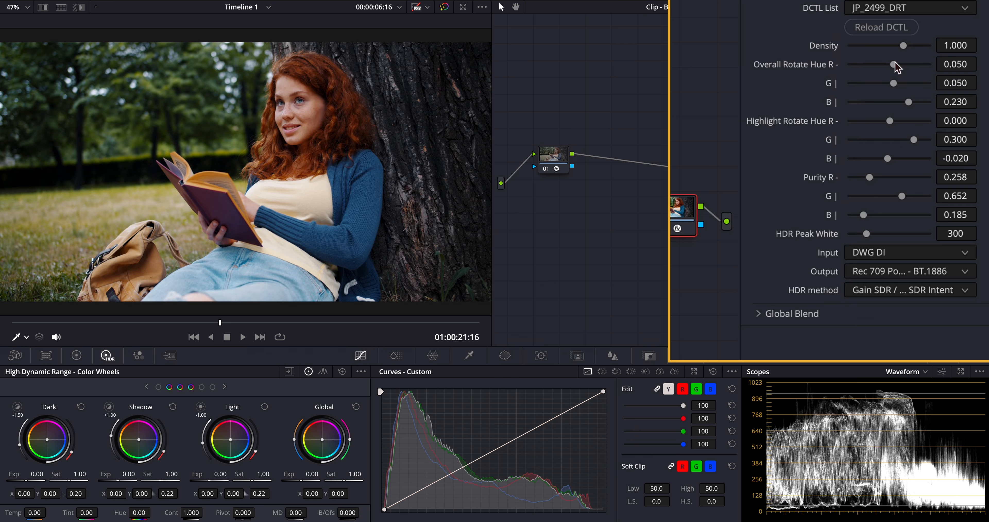
{"action": "left_click", "coordinate": [889, 254]}
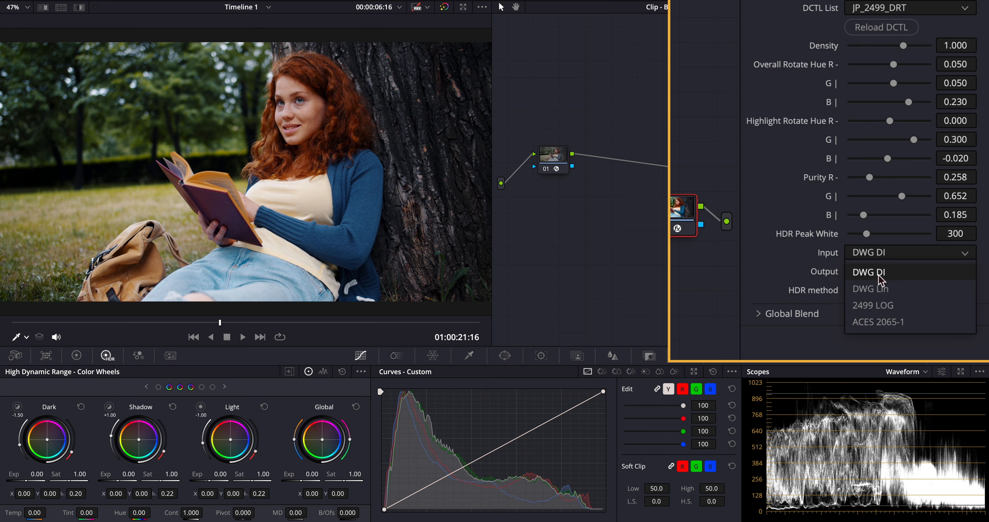
{"action": "left_click", "coordinate": [878, 276]}
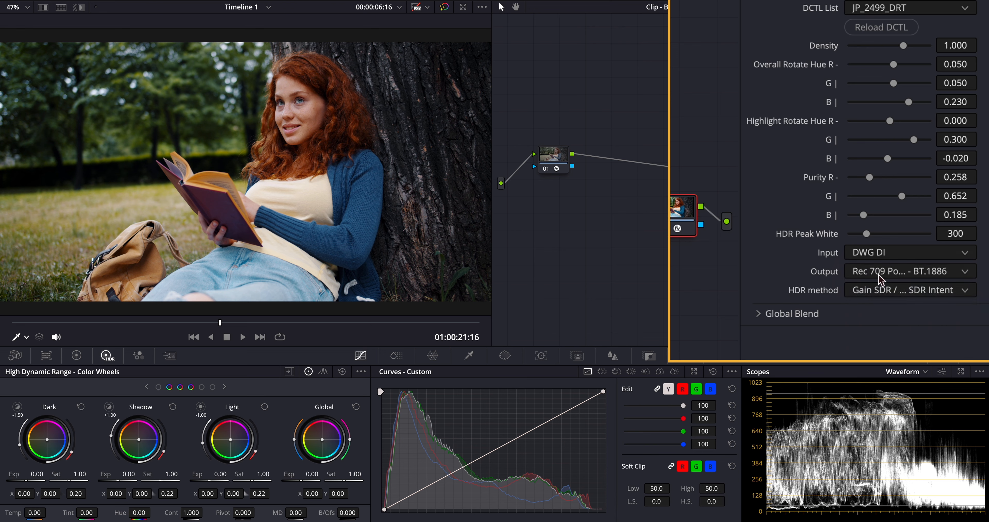
{"action": "left_click", "coordinate": [886, 276]}
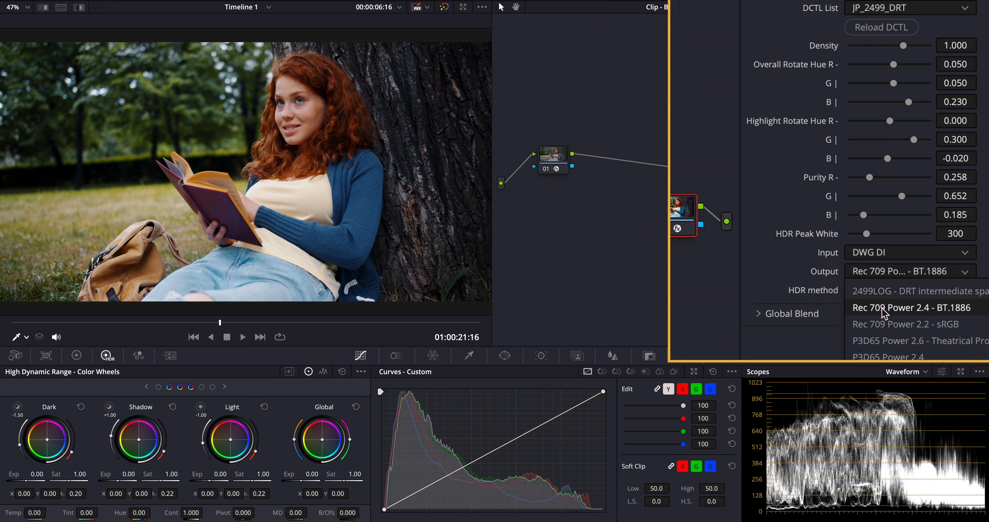
{"action": "left_click", "coordinate": [879, 244]}
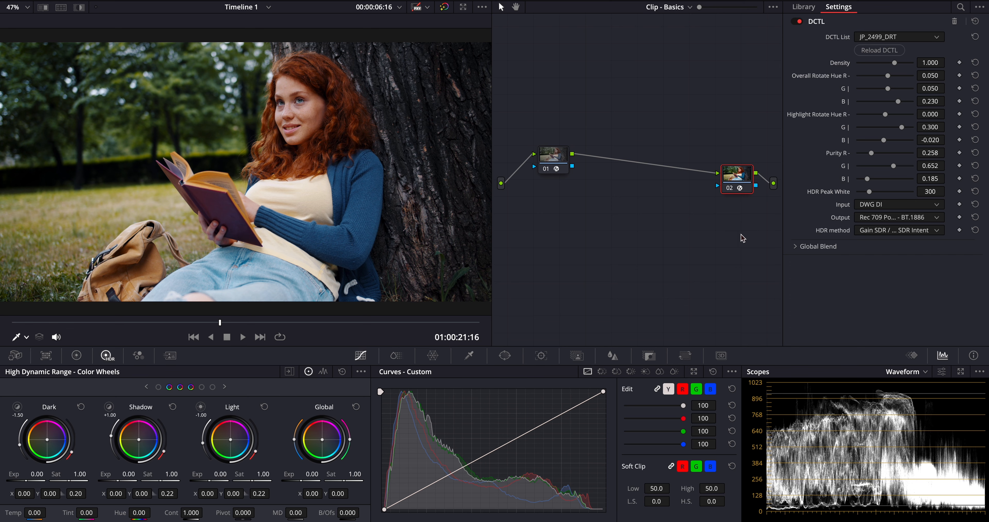
Step: Tidy the node graph, with node 01 as INPUT CST moved up-left and node 02 as DRT
{"action": "left_click_drag", "start_coordinate": [557, 155], "coordinate": [538, 155]}
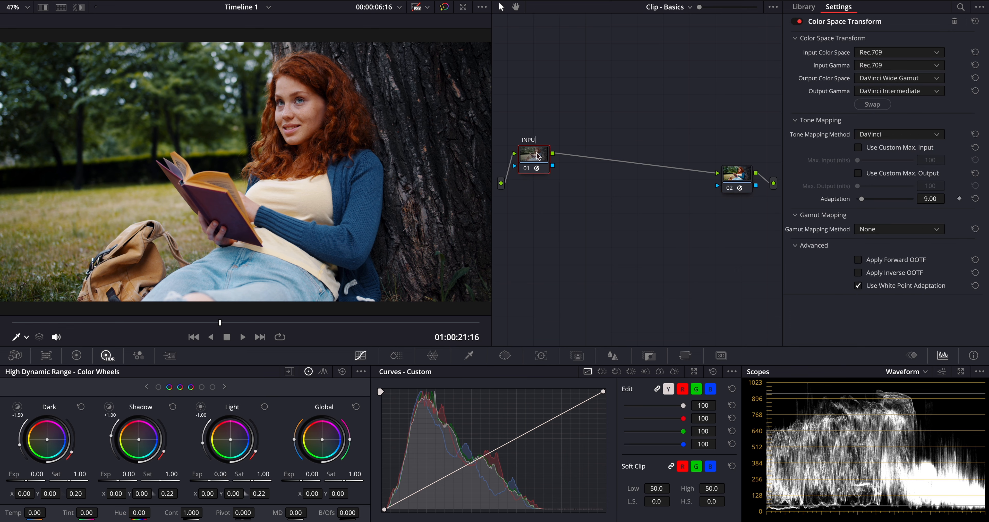
{"action": "left_click", "coordinate": [732, 180]}
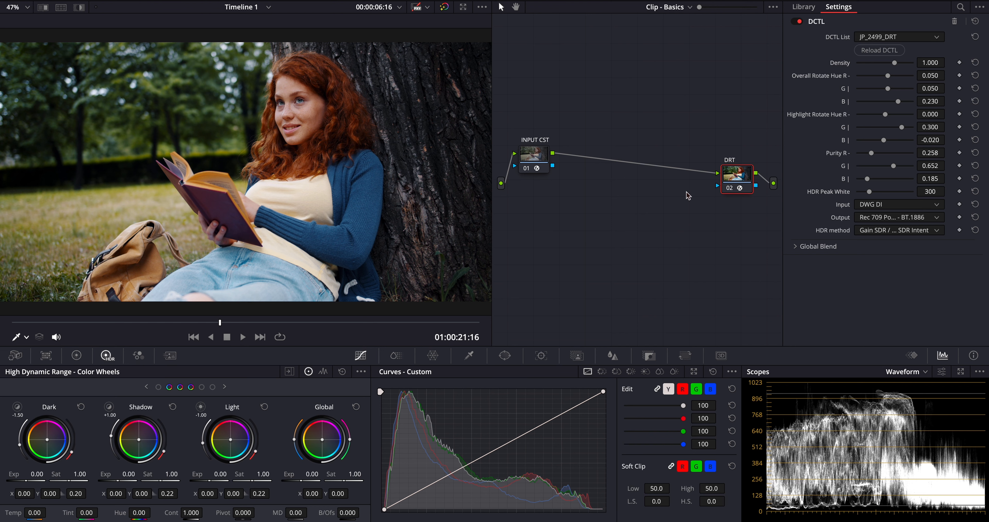
{"action": "left_click_drag", "start_coordinate": [537, 157], "coordinate": [536, 122]}
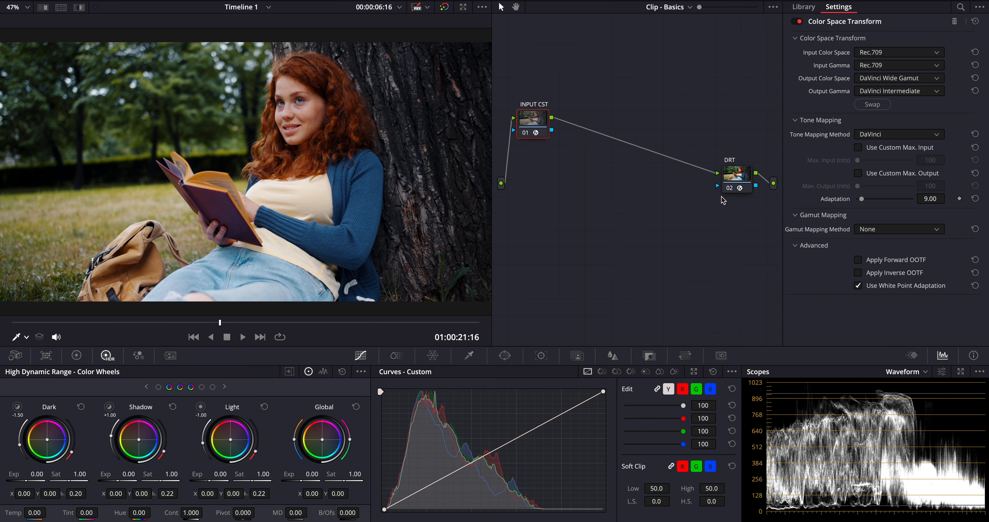
Step: Insert node 03 before DRT and apply Film Look Creator with the Clean Slate preset
{"action": "right_click", "coordinate": [734, 177]}
{"action": "mouse_move", "coordinate": [764, 226]}
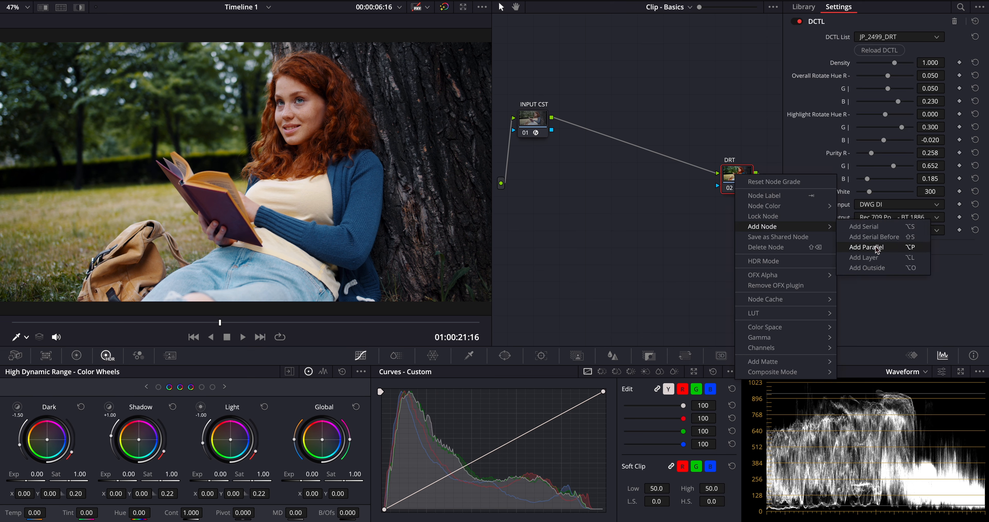
{"action": "left_click", "coordinate": [864, 238]}
{"action": "left_click_drag", "start_coordinate": [687, 197], "coordinate": [677, 177]}
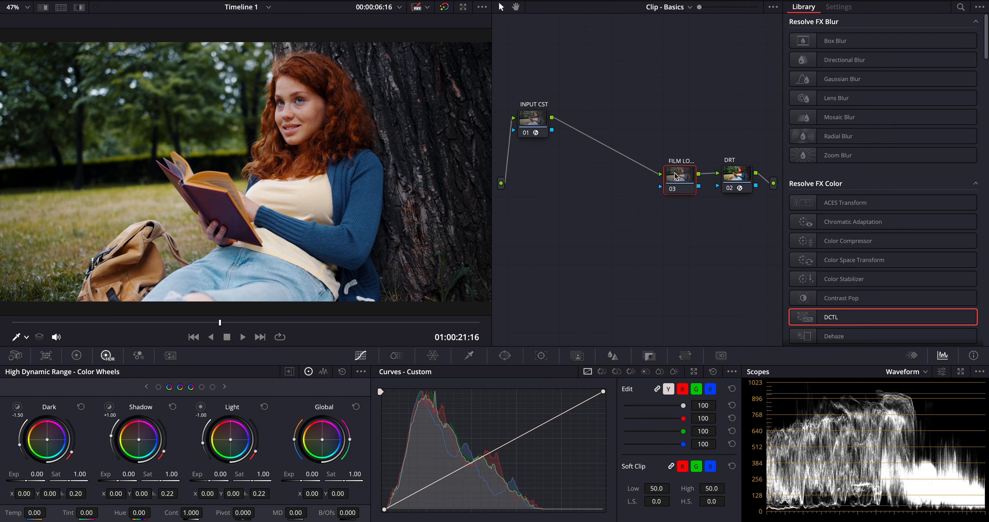
{"action": "scroll", "coordinate": [840, 284], "scroll_direction": "down", "scroll_amount": 6}
{"action": "left_click_drag", "start_coordinate": [841, 288], "coordinate": [687, 175]}
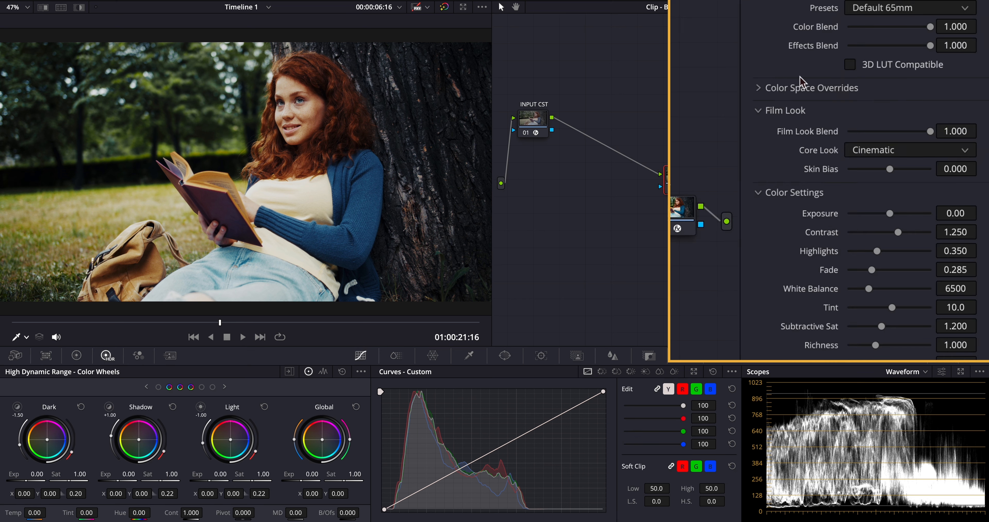
{"action": "left_click", "coordinate": [904, 37]}
{"action": "left_click", "coordinate": [885, 126]}
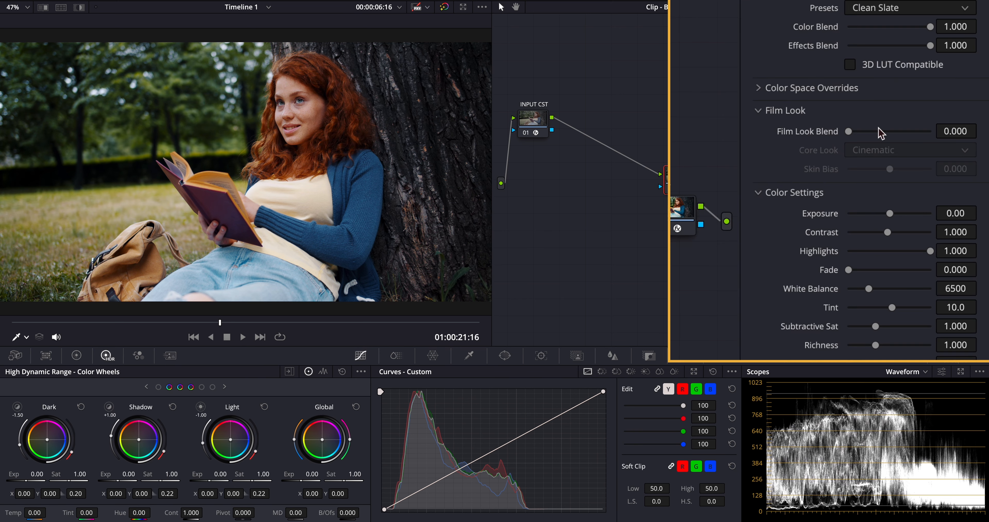
Step: Enable Split Tone with hue angle 43.0, then enable Vignette and Halation
{"action": "scroll", "coordinate": [878, 132], "scroll_direction": "down", "scroll_amount": 3}
{"action": "scroll", "coordinate": [783, 314], "scroll_direction": "down", "scroll_amount": 3}
{"action": "left_click", "coordinate": [850, 287]}
{"action": "left_click_drag", "start_coordinate": [848, 305], "coordinate": [858, 326]}
{"action": "left_click", "coordinate": [758, 328]}
{"action": "scroll", "coordinate": [806, 331], "scroll_direction": "down", "scroll_amount": 1}
{"action": "left_click", "coordinate": [850, 323]}
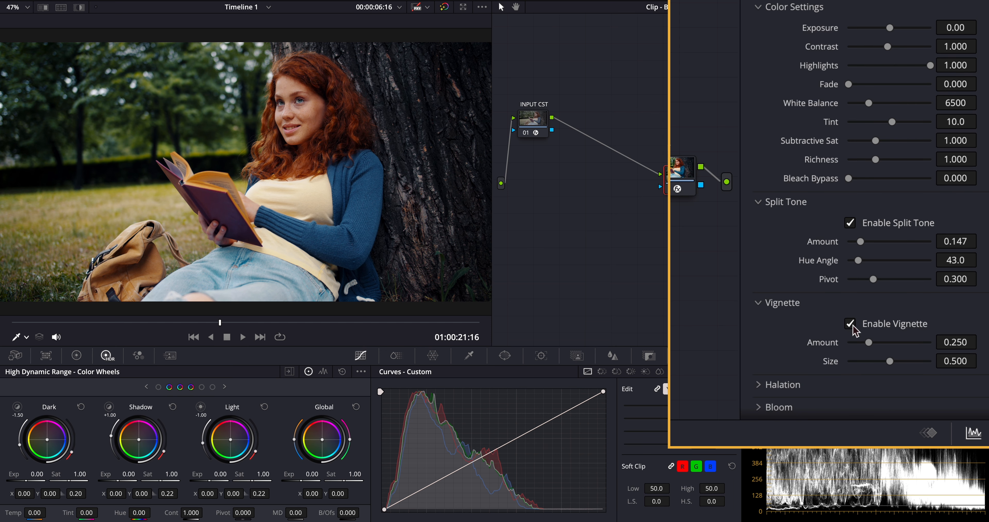
{"action": "left_click", "coordinate": [763, 385]}
{"action": "scroll", "coordinate": [777, 356], "scroll_direction": "down", "scroll_amount": 4}
{"action": "left_click", "coordinate": [850, 232]}
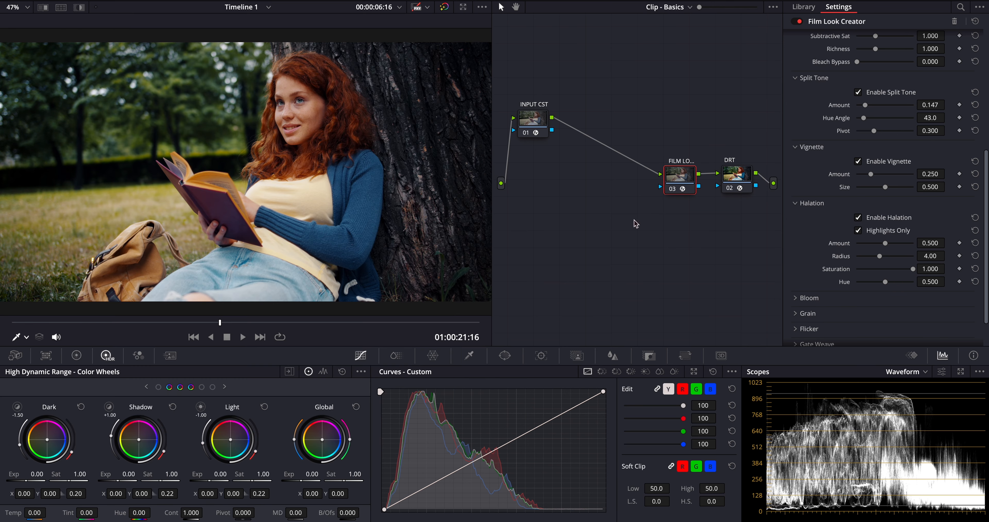
Step: Lower Halation Amount to 0.250 and enable 35mm film grain with amount 0.128 and size 2.788
{"action": "left_click_drag", "start_coordinate": [929, 243], "coordinate": [806, 258]}
{"action": "left_click_drag", "start_coordinate": [773, 290], "coordinate": [767, 289]}
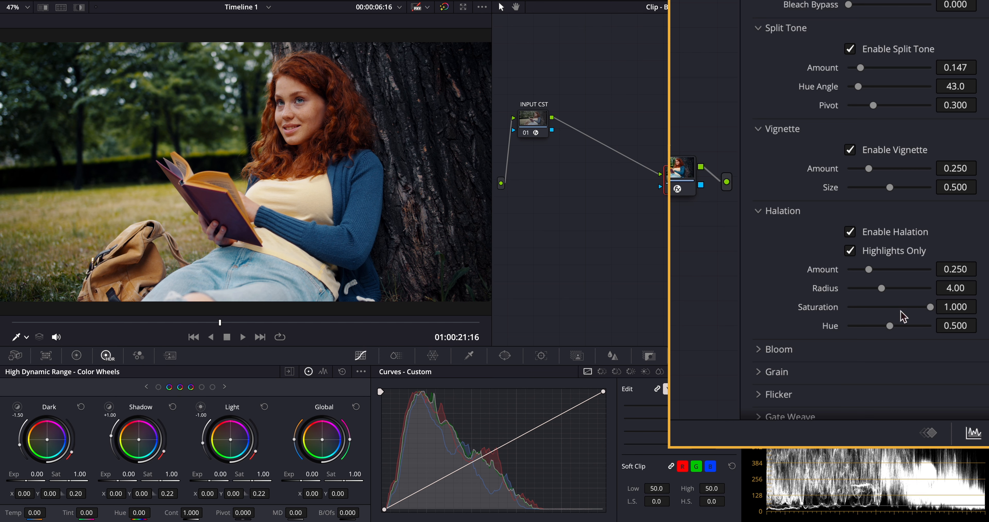
{"action": "left_click", "coordinate": [762, 374]}
{"action": "scroll", "coordinate": [763, 377], "scroll_direction": "down", "scroll_amount": 5}
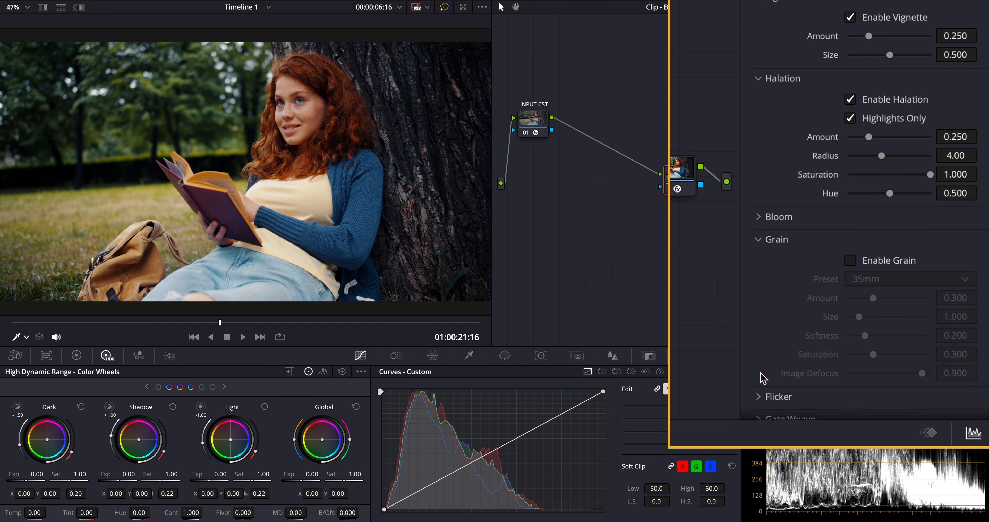
{"action": "left_click", "coordinate": [850, 241]}
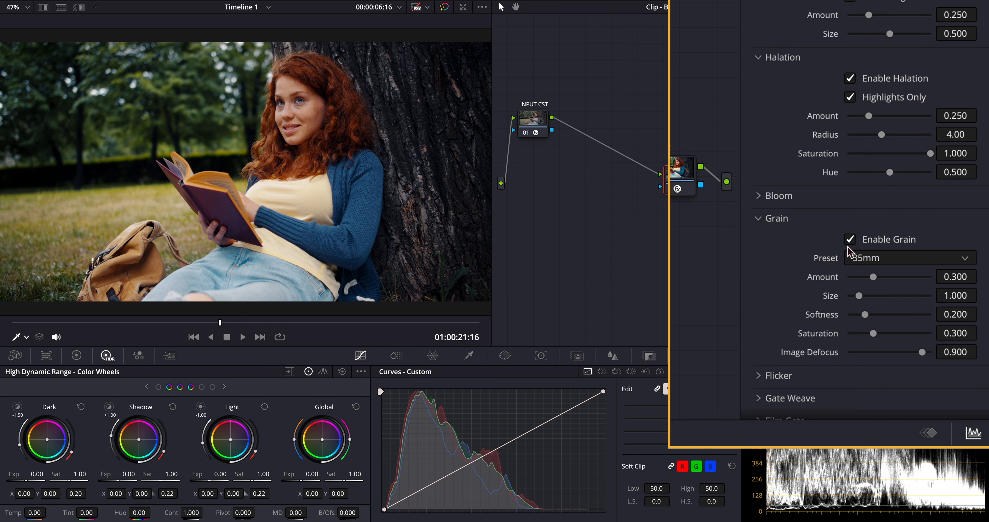
{"action": "left_click", "coordinate": [871, 261]}
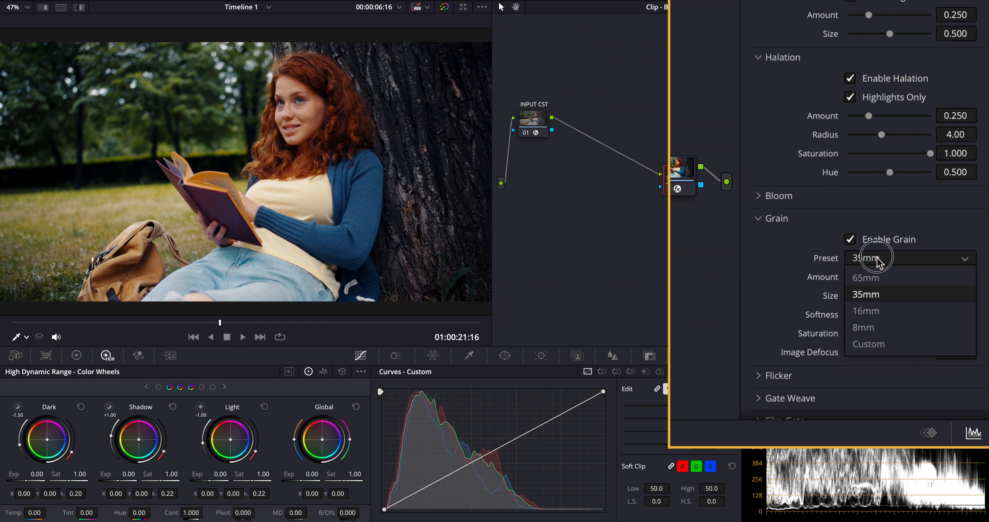
{"action": "left_click", "coordinate": [866, 294]}
{"action": "left_click_drag", "start_coordinate": [876, 277], "coordinate": [876, 296]}
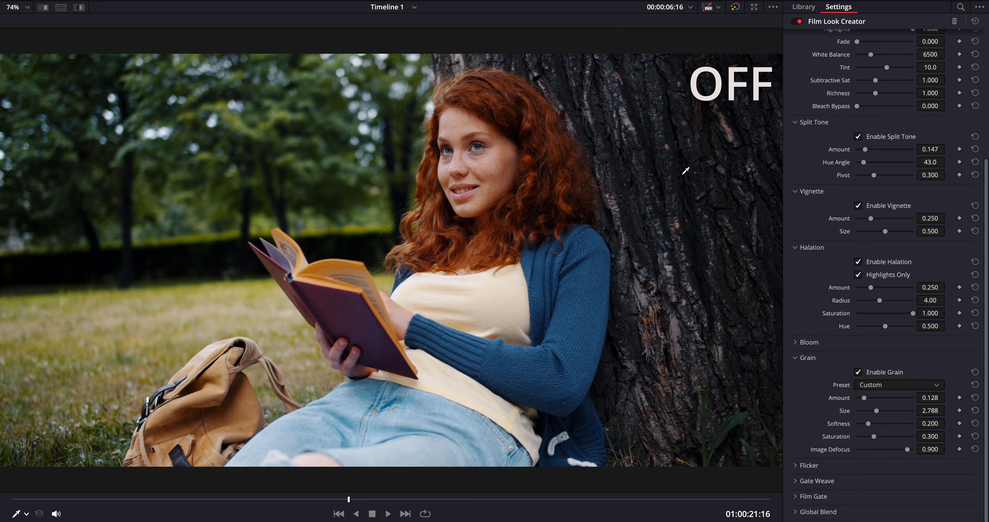
Step: Return to the normal grading layout and call up the Film Look node's context menu
{"action": "key", "text": "alt+f"}
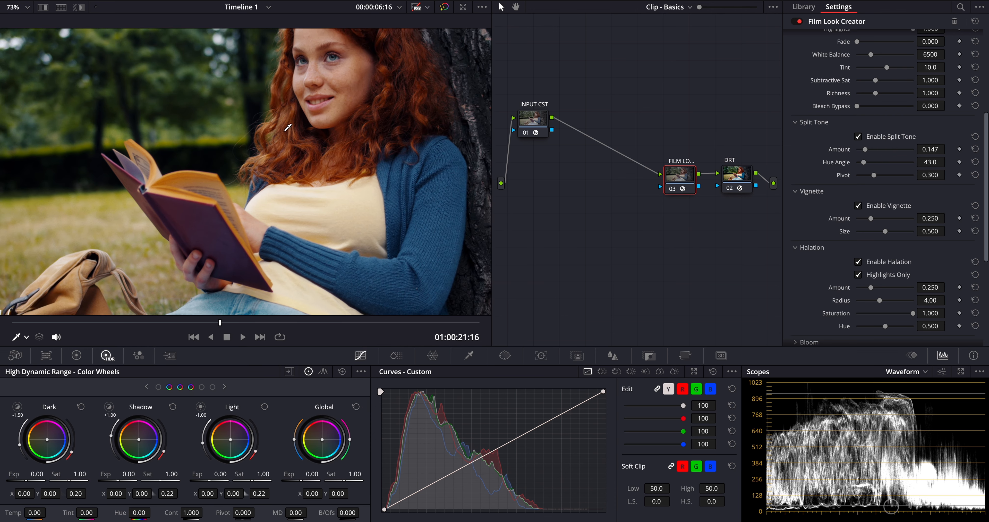
{"action": "scroll", "coordinate": [288, 127], "scroll_direction": "up", "scroll_amount": 1}
{"action": "right_click", "coordinate": [679, 174]}
Step: Insert a node before the Film Look node, place it beside INPUT CST and label it HUE DEN
{"action": "mouse_move", "coordinate": [707, 223]}
{"action": "left_click", "coordinate": [799, 234]}
{"action": "left_click_drag", "start_coordinate": [677, 213], "coordinate": [615, 123]}
{"action": "key", "text": "Return"}
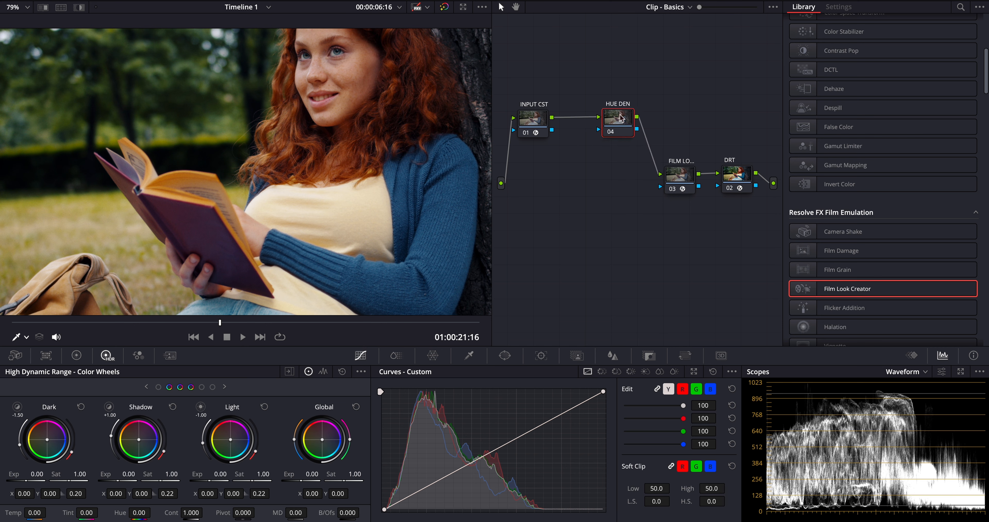
Step: In ColorSlice, shift the skin hue to 0.14 and raise the Blue slice
{"action": "left_click", "coordinate": [395, 355]}
{"action": "mouse_move", "coordinate": [434, 461]}
{"action": "left_mouse_down"}
{"action": "mouse_move", "coordinate": [471, 462]}
{"action": "mouse_move", "coordinate": [434, 467]}
{"action": "left_mouse_up"}
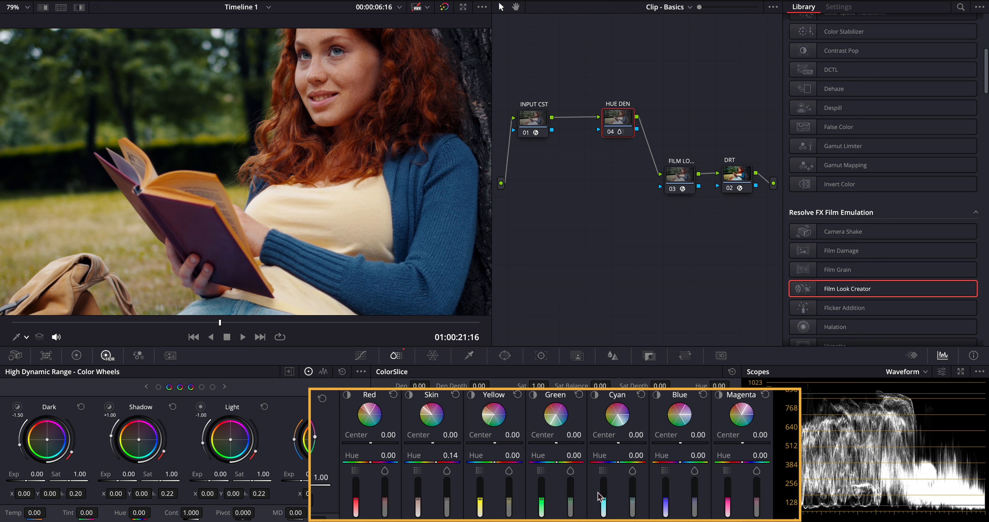
{"action": "left_click_drag", "start_coordinate": [666, 505], "coordinate": [666, 481]}
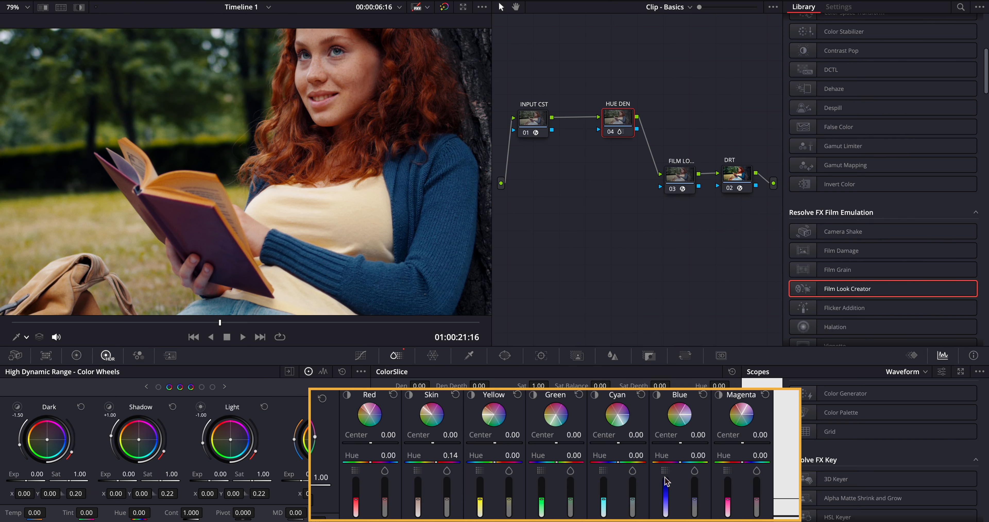
Step: Compare the grade on and off in the enlarged viewer, then nudge HUE DEN left
{"action": "key", "text": "shift+f"}
{"action": "key", "text": "shift+d"}
{"action": "key", "text": "shift+d"}
{"action": "key", "text": "shift+d"}
{"action": "key", "text": "shift+d"}
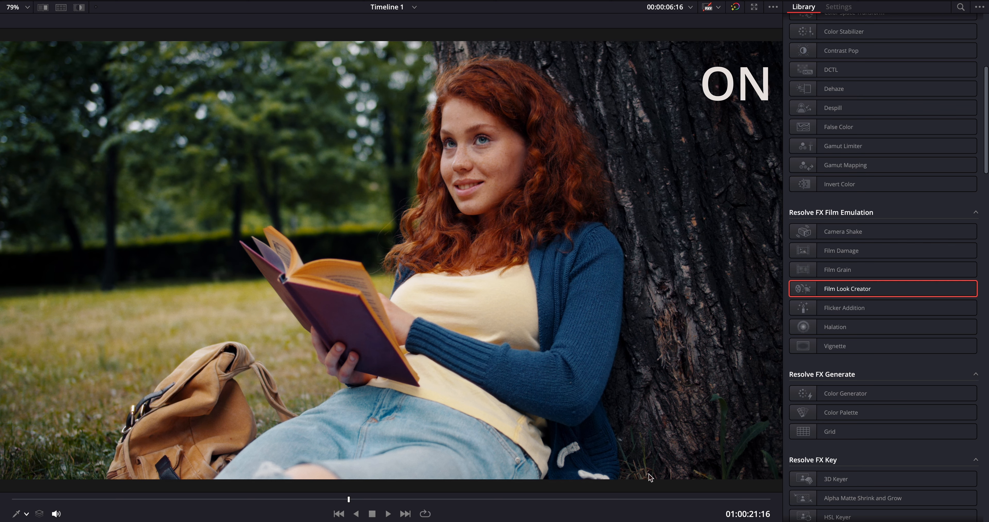
{"action": "key", "text": "shift+f"}
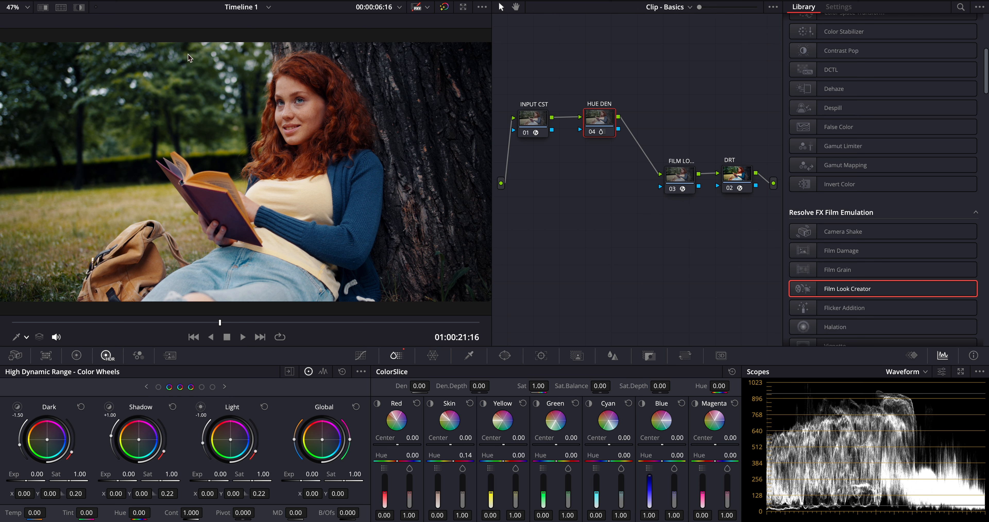
{"action": "left_click_drag", "start_coordinate": [601, 126], "coordinate": [595, 127]}
{"action": "right_click", "coordinate": [595, 124]}
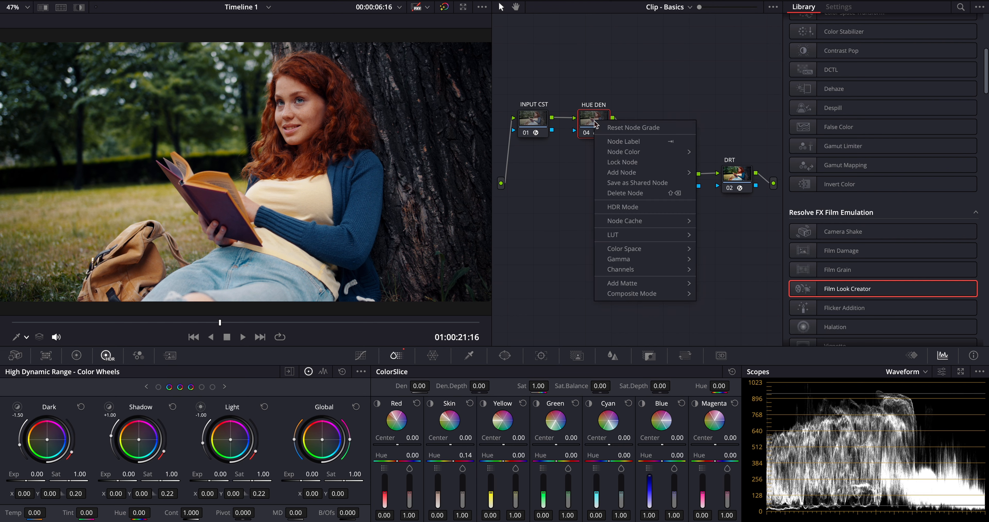
Step: Add a serial node after HUE DEN and apply the Depth Map effect to it
{"action": "mouse_move", "coordinate": [629, 172]}
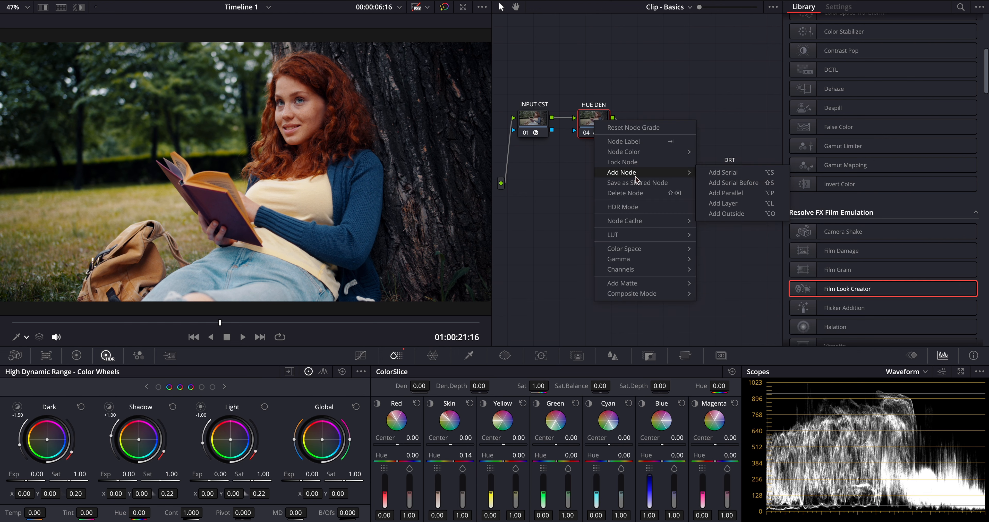
{"action": "left_click", "coordinate": [731, 173]}
{"action": "scroll", "coordinate": [803, 257], "scroll_direction": "down", "scroll_amount": 5}
{"action": "scroll", "coordinate": [803, 258], "scroll_direction": "down", "scroll_amount": 8}
{"action": "left_click_drag", "start_coordinate": [820, 254], "coordinate": [648, 123]}
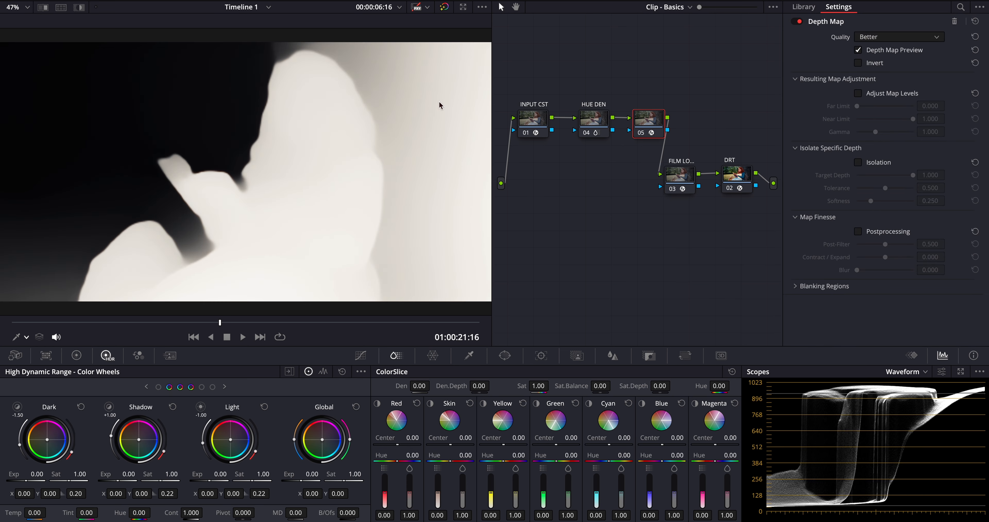
Step: Add node 06 after the depth node, feed it the depth key, and label it BACK
{"action": "right_click", "coordinate": [646, 119]}
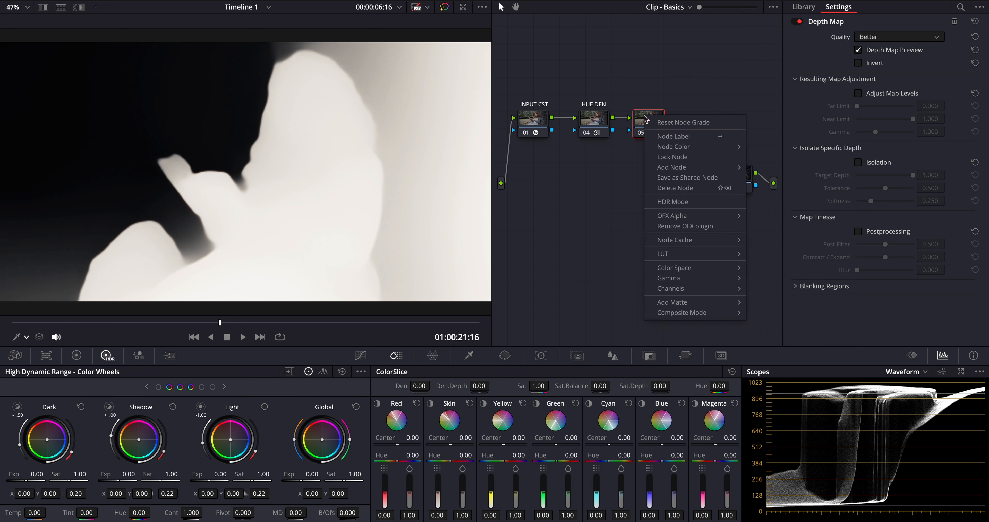
{"action": "mouse_move", "coordinate": [687, 161]}
{"action": "left_click", "coordinate": [771, 164]}
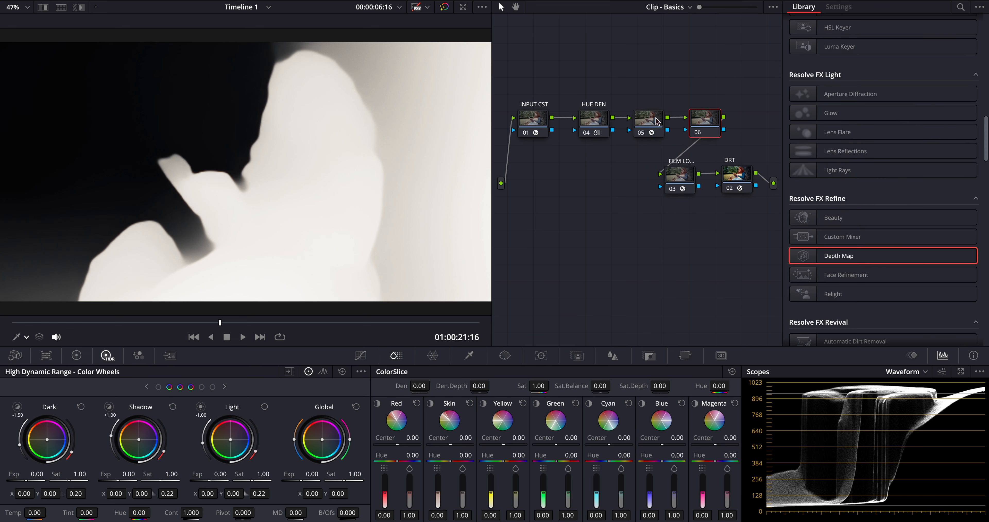
{"action": "left_click", "coordinate": [663, 124]}
{"action": "left_click_drag", "start_coordinate": [667, 128], "coordinate": [686, 130]}
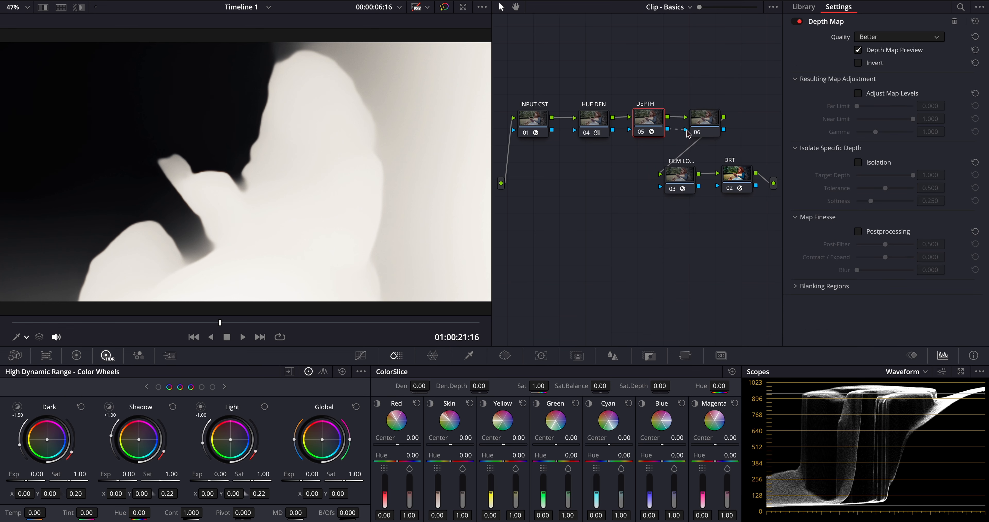
{"action": "left_click", "coordinate": [700, 118]}
Step: Turn off the depth map preview and lower BACK's Global Exposure to -0.47
{"action": "left_click", "coordinate": [642, 118]}
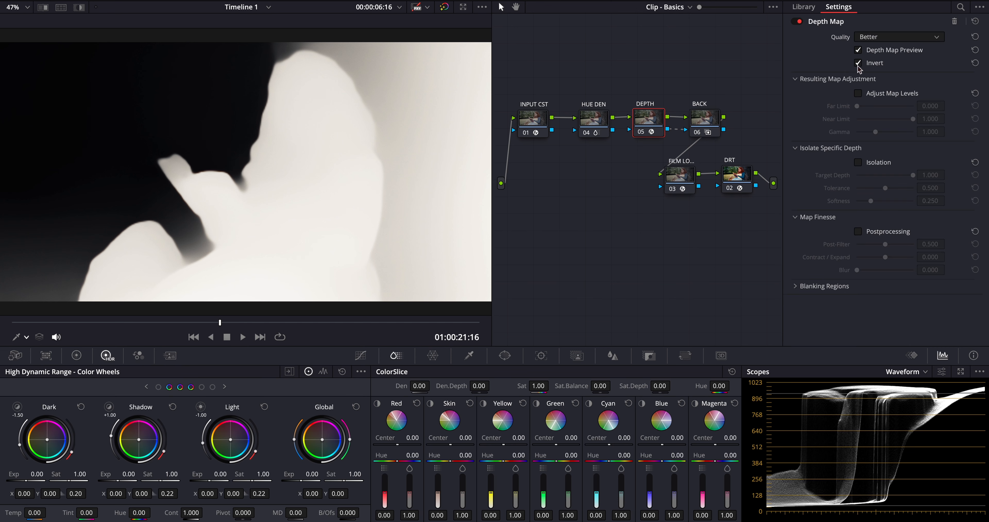
{"action": "left_click", "coordinate": [857, 50]}
{"action": "left_click", "coordinate": [704, 118]}
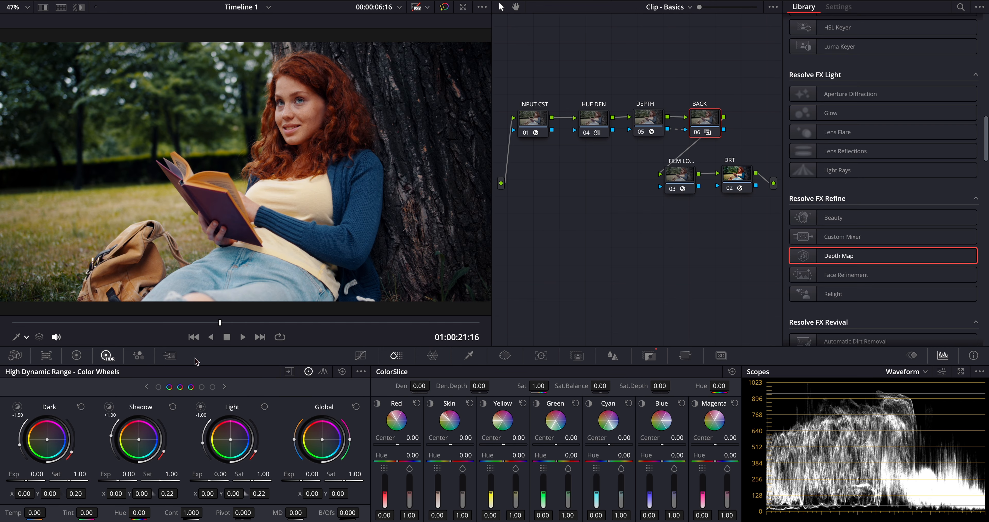
{"action": "left_click_drag", "start_coordinate": [308, 474], "coordinate": [156, 494]}
{"action": "key", "text": "alt+f"}
{"action": "key", "text": "ctrl+d"}
{"action": "key", "text": "ctrl+d"}
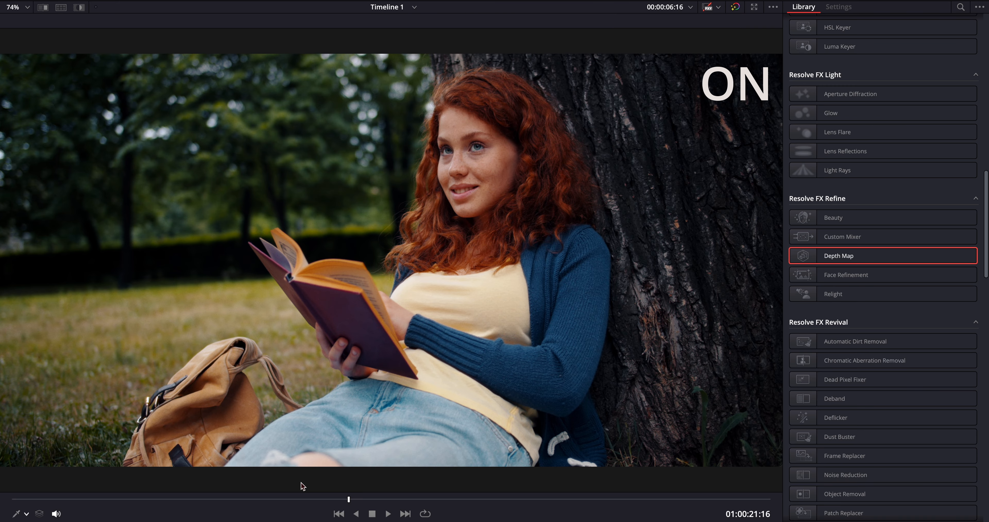
{"action": "key", "text": "ctrl+d"}
{"action": "key", "text": "ctrl+d"}
{"action": "key", "text": "ctrl+d"}
{"action": "key", "text": "ctrl+d"}
{"action": "key", "text": "alt+f"}
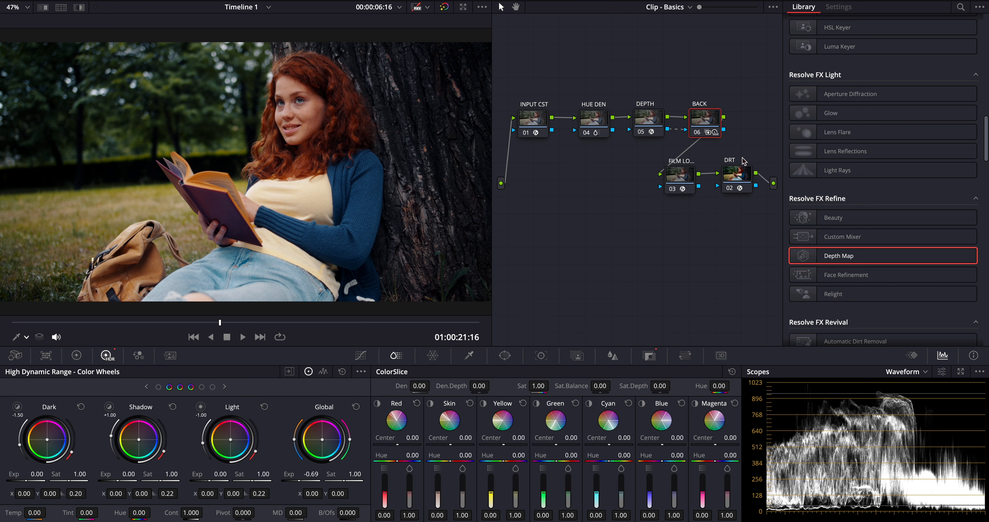
Step: Add a serial node after BACK, place it below the main chain and label it FORE
{"action": "right_click", "coordinate": [708, 112]}
{"action": "mouse_move", "coordinate": [744, 169]}
{"action": "left_click", "coordinate": [856, 169]}
{"action": "left_click_drag", "start_coordinate": [749, 118], "coordinate": [529, 177]}
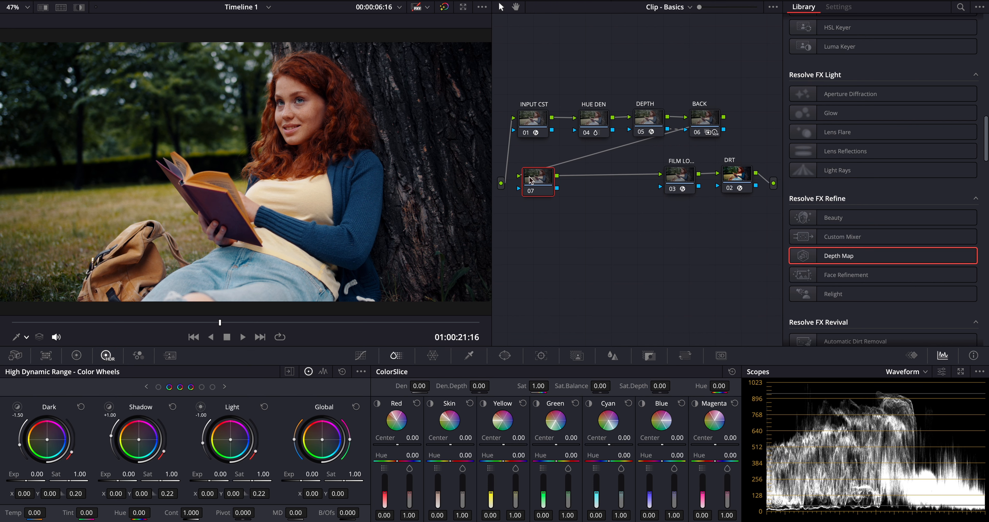
{"action": "left_click", "coordinate": [504, 355]}
Step: Add a Circle window with Aspect 100, positioned over the lower image and softened
{"action": "left_click", "coordinate": [394, 437]}
{"action": "double_click", "coordinate": [716, 400]}
{"action": "type", "text": "100"}
{"action": "key", "text": "Return"}
{"action": "left_click_drag", "start_coordinate": [301, 101], "coordinate": [242, 221]}
{"action": "left_click_drag", "start_coordinate": [241, 259], "coordinate": [242, 239]}
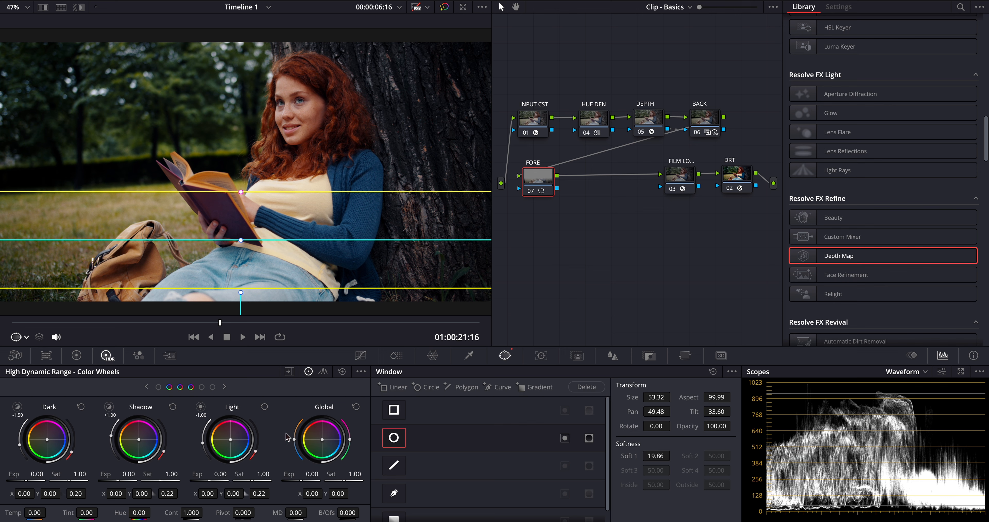
Step: Darken FORE's exposure and raise ColorSlice Cyan density to full, comparing the grade on and off
{"action": "left_click_drag", "start_coordinate": [289, 474], "coordinate": [144, 489]}
{"action": "left_click", "coordinate": [17, 337]}
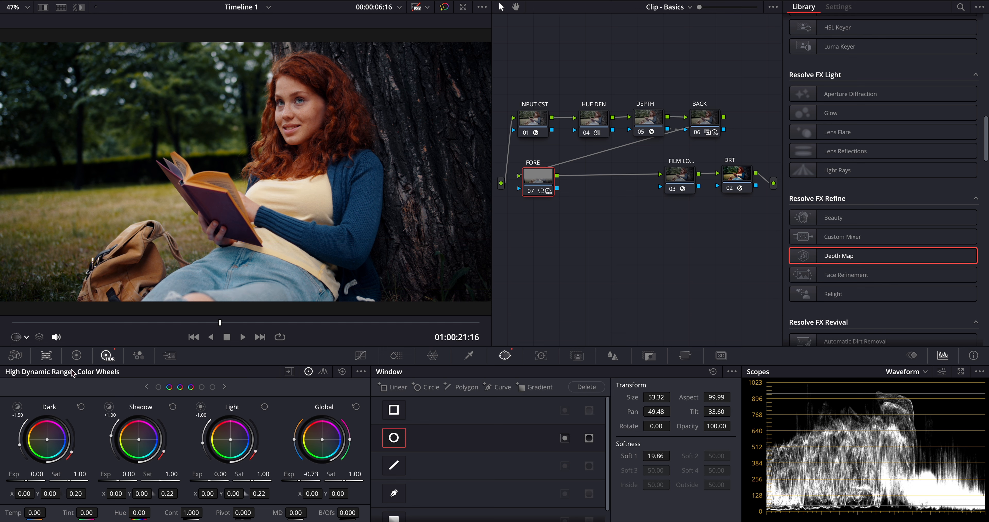
{"action": "left_click", "coordinate": [395, 355]}
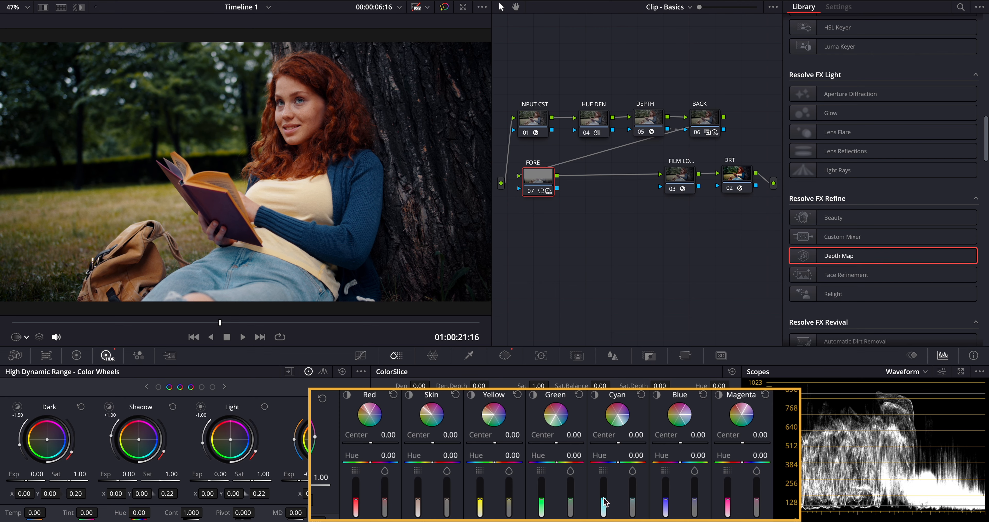
{"action": "mouse_move", "coordinate": [603, 499]}
{"action": "left_mouse_down"}
{"action": "mouse_move", "coordinate": [605, 471]}
{"action": "mouse_move", "coordinate": [605, 481]}
{"action": "left_mouse_up"}
{"action": "key", "text": "alt+f"}
{"action": "key", "text": "ctrl+d"}
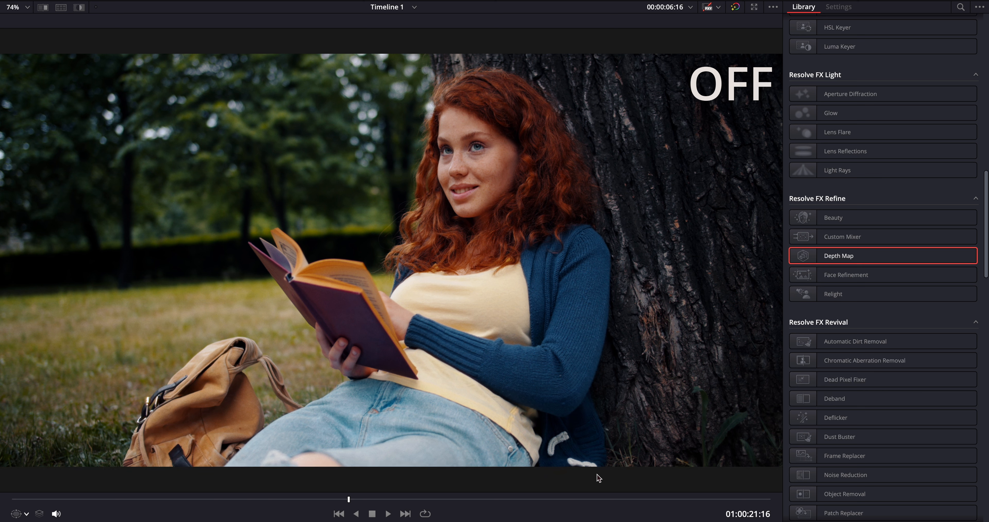
{"action": "key", "text": "ctrl+d"}
{"action": "key", "text": "ctrl+d"}
{"action": "key", "text": "ctrl+d"}
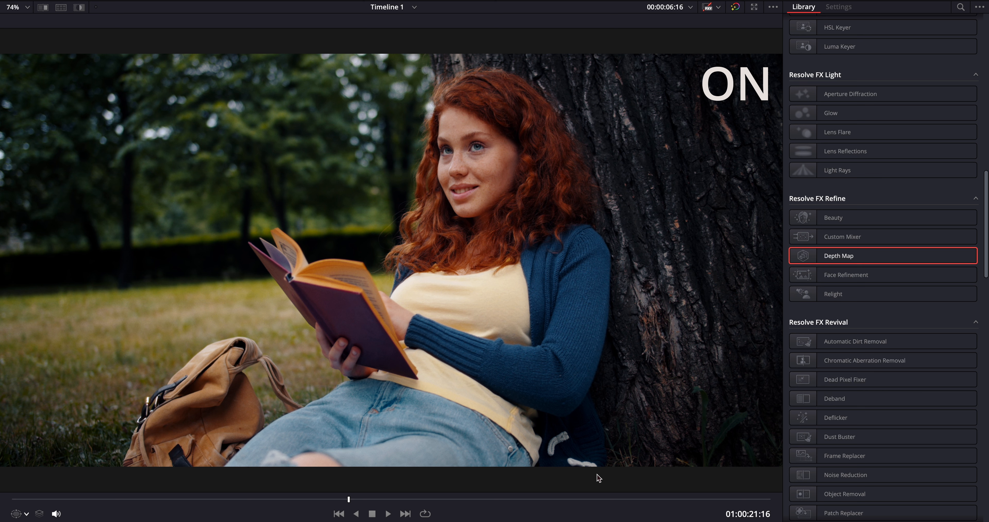
{"action": "key", "text": "alt+f"}
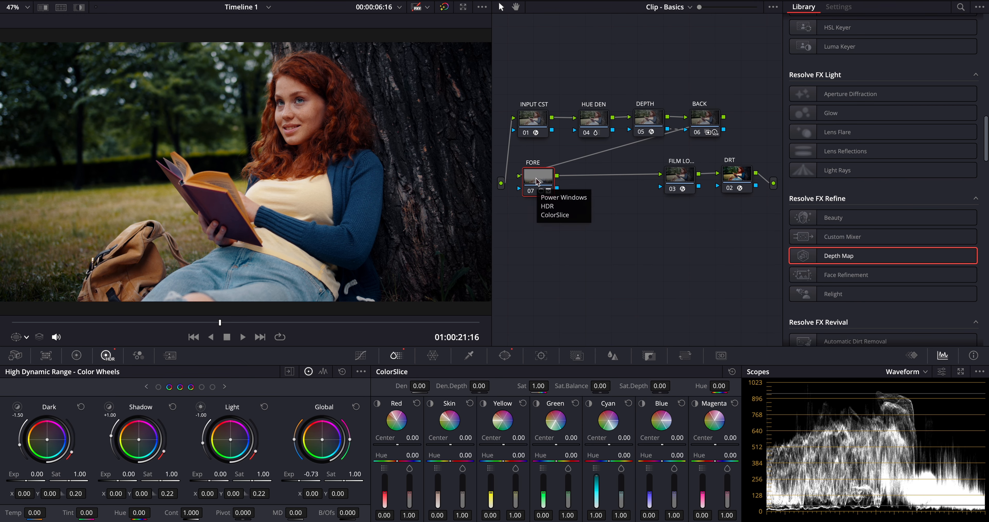
Step: Rearrange the graph, shifting HUE DEN, DEPTH and BACK right to make room for FORE
{"action": "left_click_drag", "start_coordinate": [536, 181], "coordinate": [620, 181]}
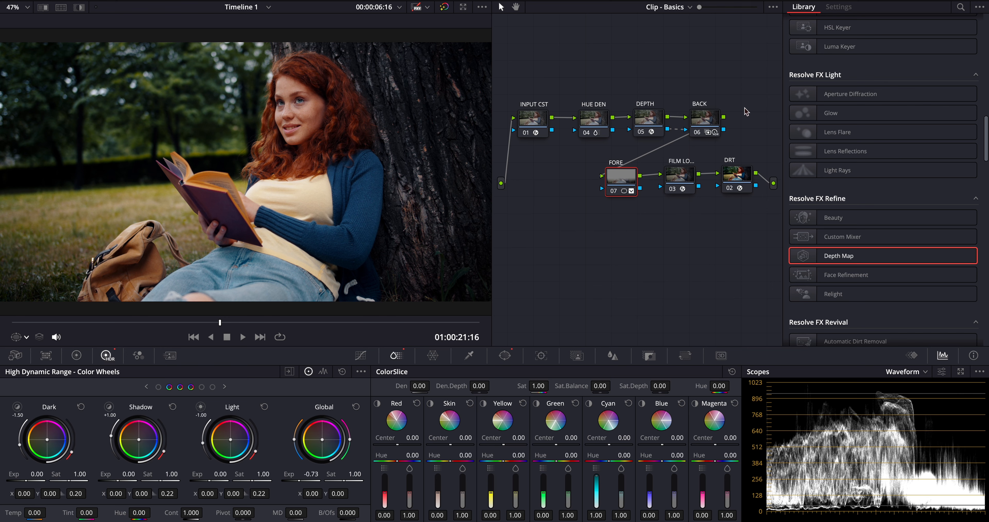
{"action": "left_click_drag", "start_coordinate": [745, 96], "coordinate": [576, 146]}
{"action": "left_click_drag", "start_coordinate": [594, 120], "coordinate": [631, 120]}
{"action": "left_click", "coordinate": [533, 116]}
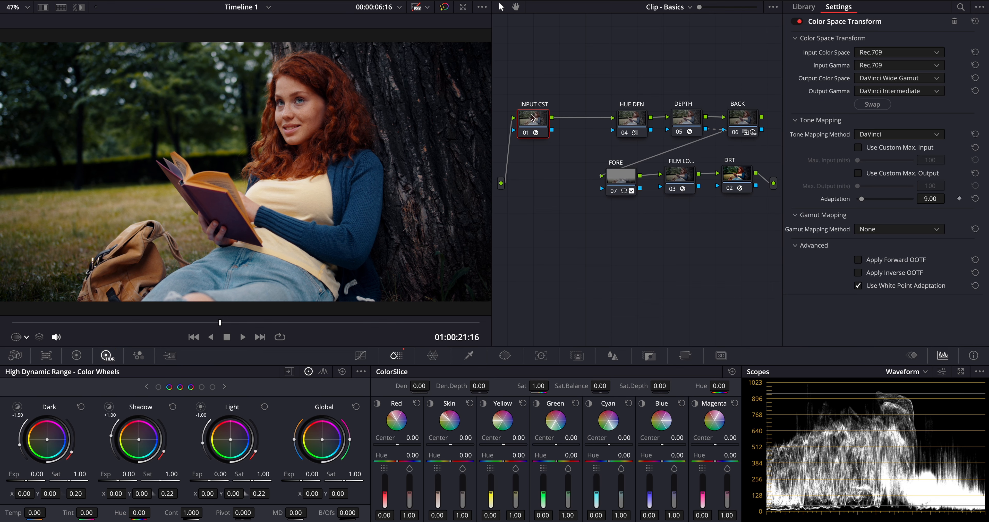
Step: Add a serial node after INPUT CST and label it CONTRAST
{"action": "right_click", "coordinate": [531, 114]}
{"action": "mouse_move", "coordinate": [576, 165]}
{"action": "left_click", "coordinate": [662, 166]}
{"action": "key", "text": "Tab"}
{"action": "type", "text": "CONTRAST"}
{"action": "key", "text": "Return"}
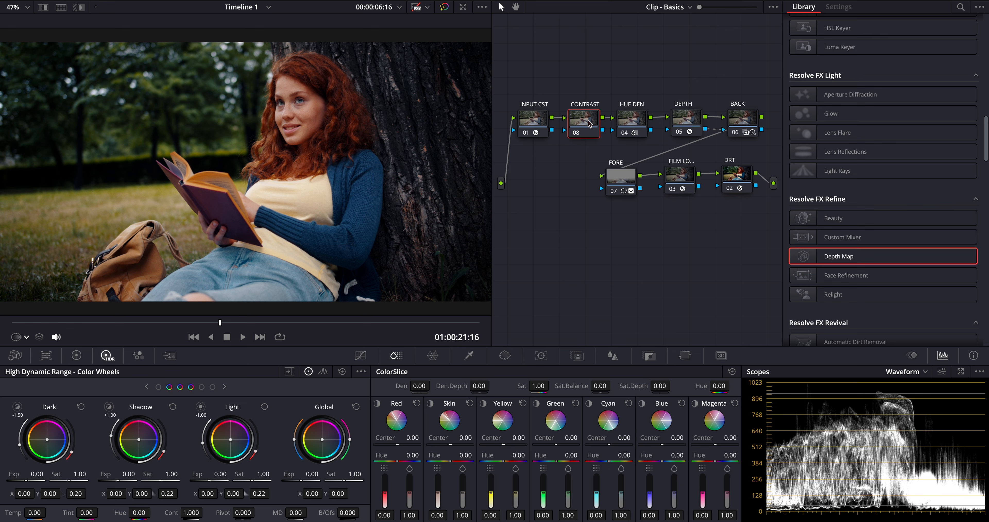
Step: Add default curve anchors, lift the black point and pull the midpoint down
{"action": "left_click", "coordinate": [360, 355]}
{"action": "left_click", "coordinate": [731, 371]}
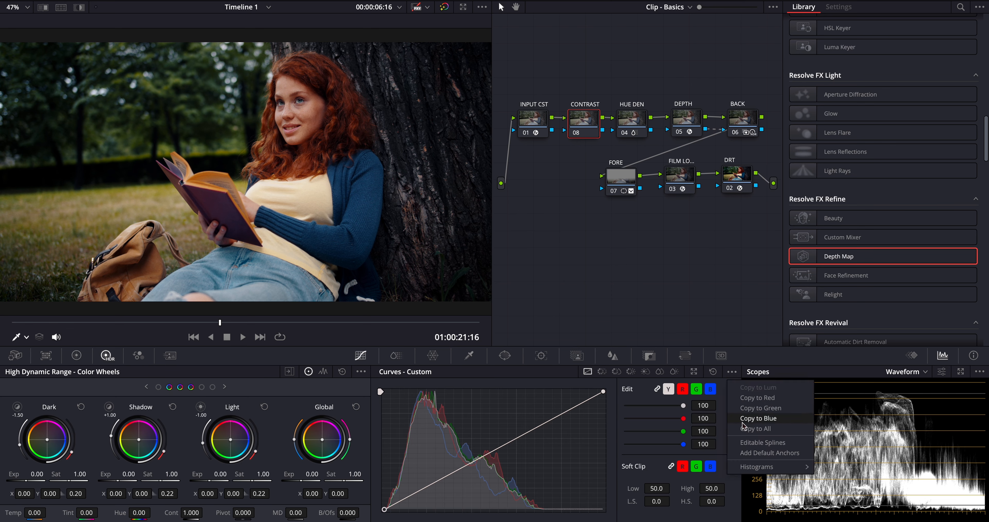
{"action": "left_click", "coordinate": [773, 442]}
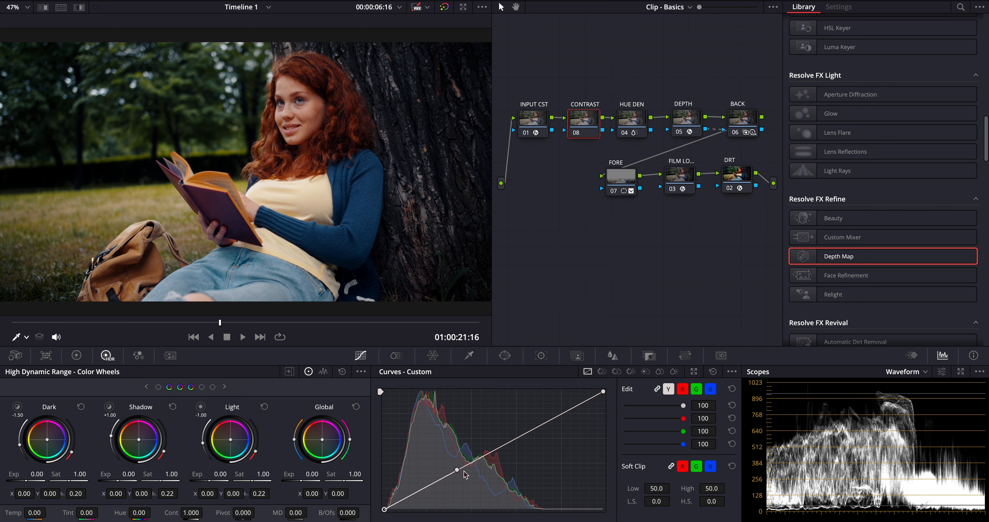
{"action": "left_click_drag", "start_coordinate": [456, 469], "coordinate": [452, 470]}
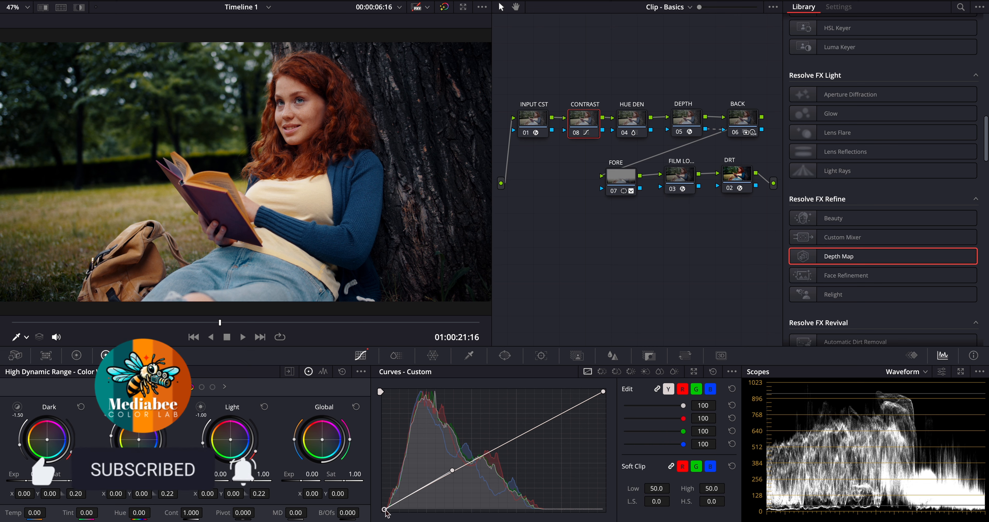
{"action": "left_click_drag", "start_coordinate": [354, 517], "coordinate": [351, 508]}
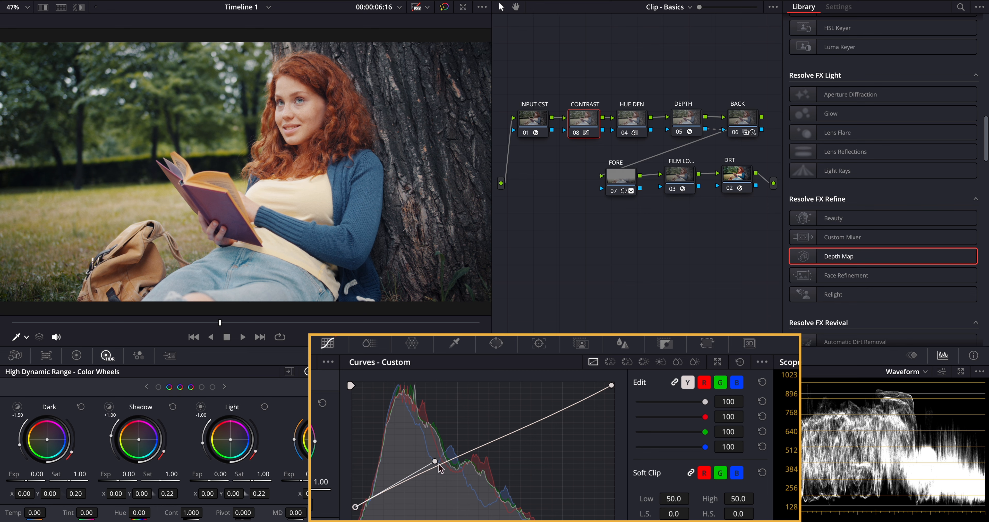
{"action": "left_click_drag", "start_coordinate": [436, 463], "coordinate": [481, 504]}
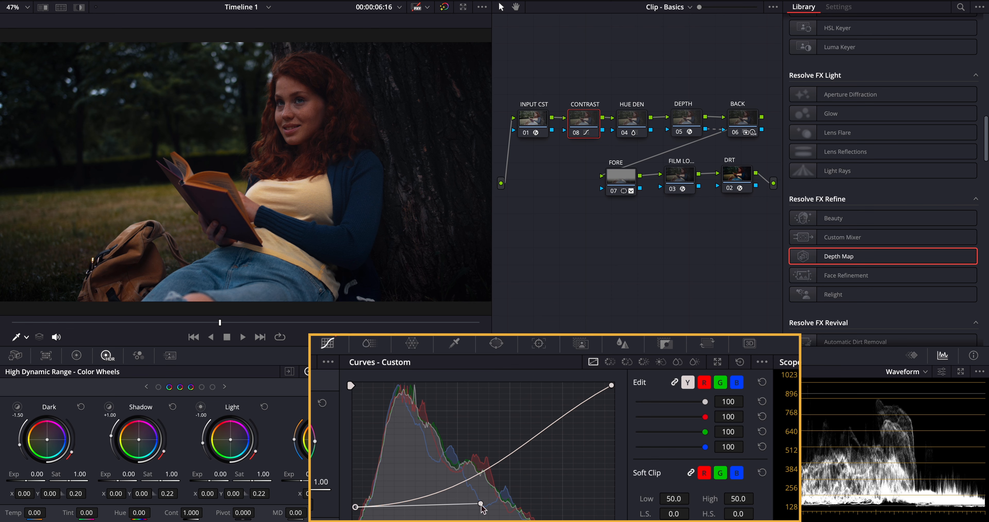
Step: Lower the curve's white point to tame highlights, refine the S-curve, and compare against the ungraded image
{"action": "left_click", "coordinate": [611, 385]}
{"action": "left_click_drag", "start_coordinate": [611, 388], "coordinate": [611, 427]}
{"action": "left_click_drag", "start_coordinate": [526, 473], "coordinate": [492, 403]}
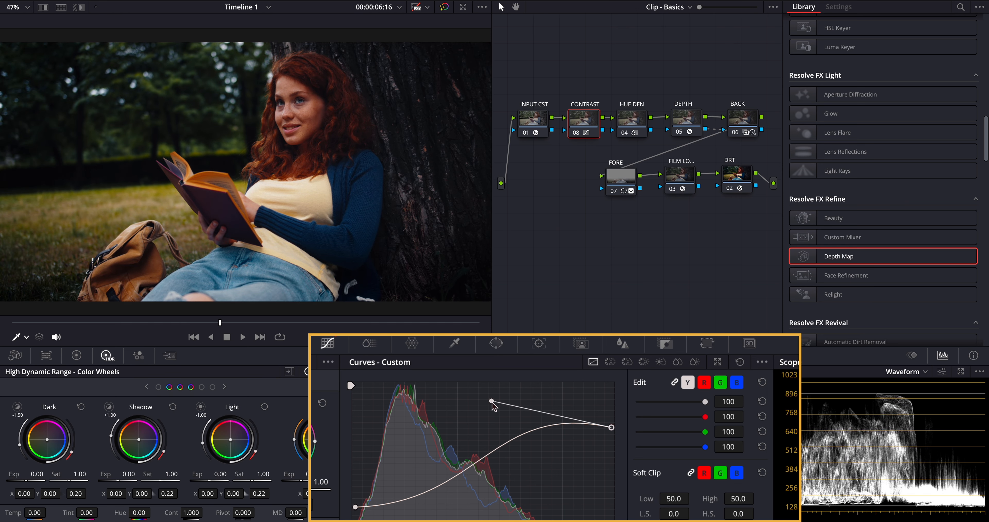
{"action": "left_click_drag", "start_coordinate": [612, 427], "coordinate": [612, 428]}
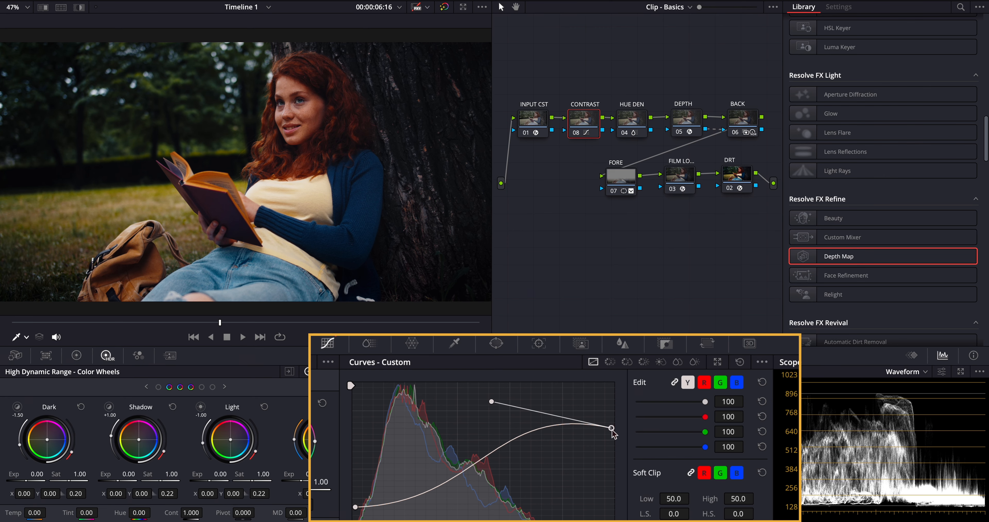
{"action": "key", "text": "alt+f"}
{"action": "key", "text": "shift+d"}
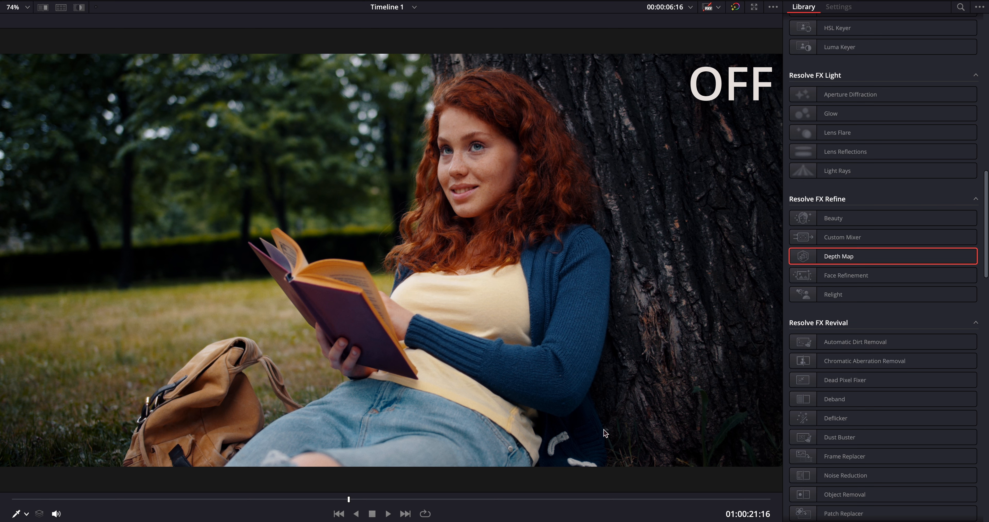
{"action": "key", "text": "shift+d"}
{"action": "key", "text": "shift+d"}
{"action": "key", "text": "shift+d"}
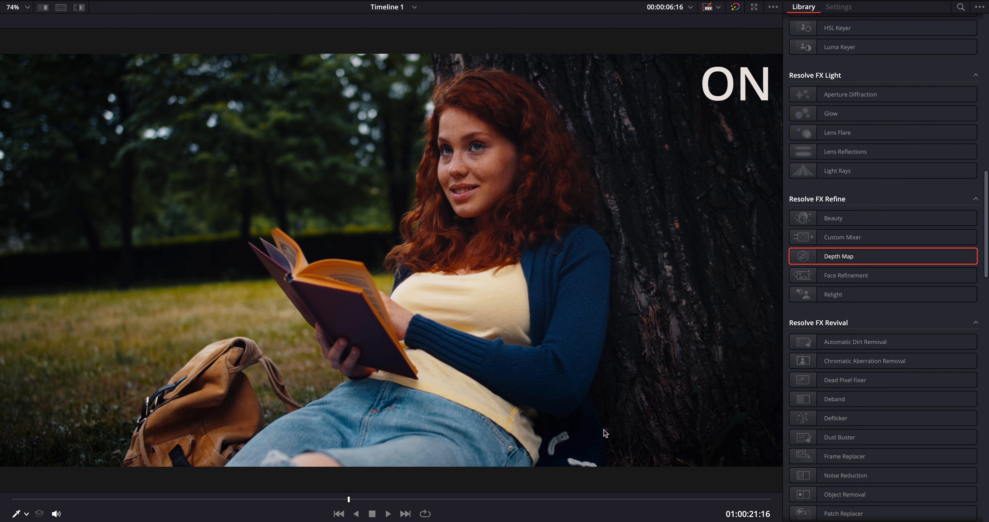
{"action": "key", "text": "alt+f"}
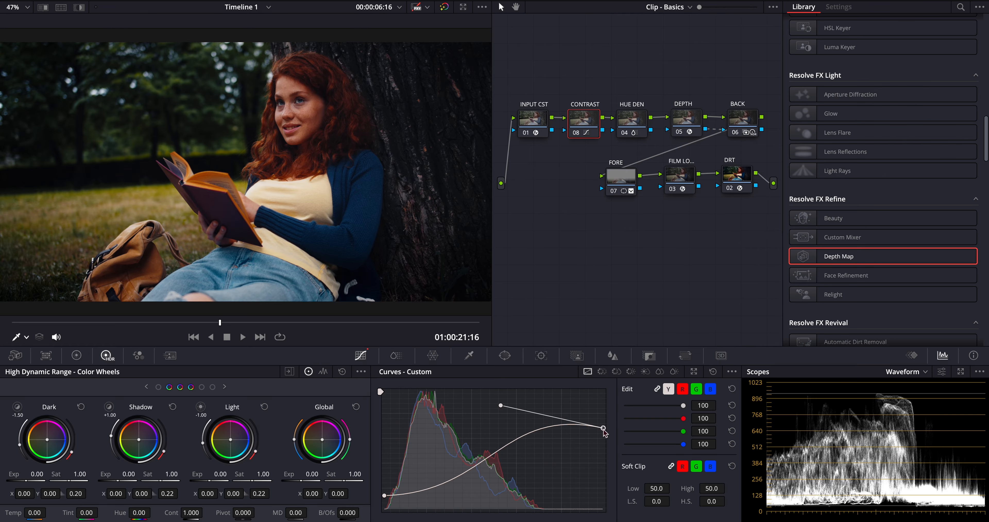
Step: Set the Film Look node's Fade to 0.431, Tint to -6.0 and Bleach Bypass to 0.091
{"action": "left_click", "coordinate": [687, 182]}
{"action": "left_click_drag", "start_coordinate": [858, 230], "coordinate": [896, 231]}
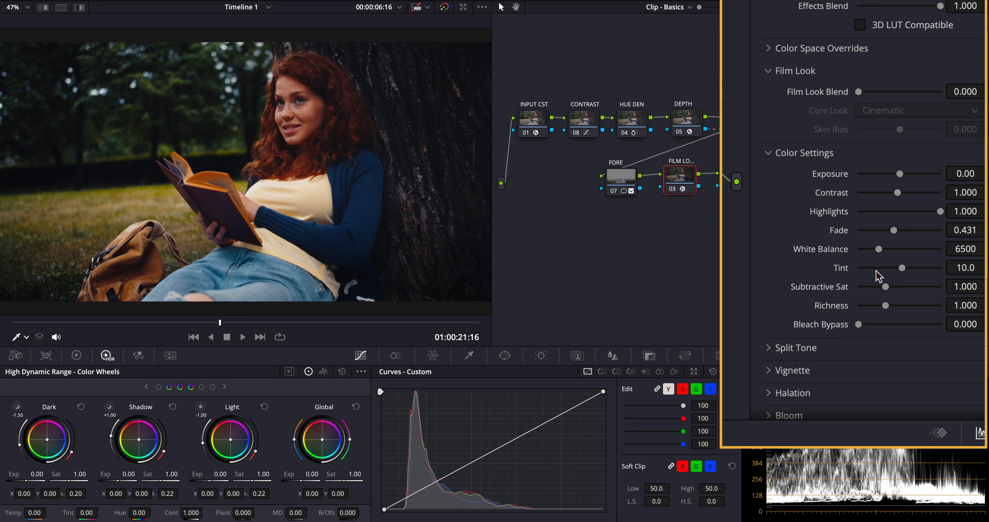
{"action": "left_click_drag", "start_coordinate": [902, 268], "coordinate": [898, 268]}
{"action": "left_click_drag", "start_coordinate": [977, 268], "coordinate": [959, 270]}
{"action": "left_click_drag", "start_coordinate": [859, 324], "coordinate": [866, 325]}
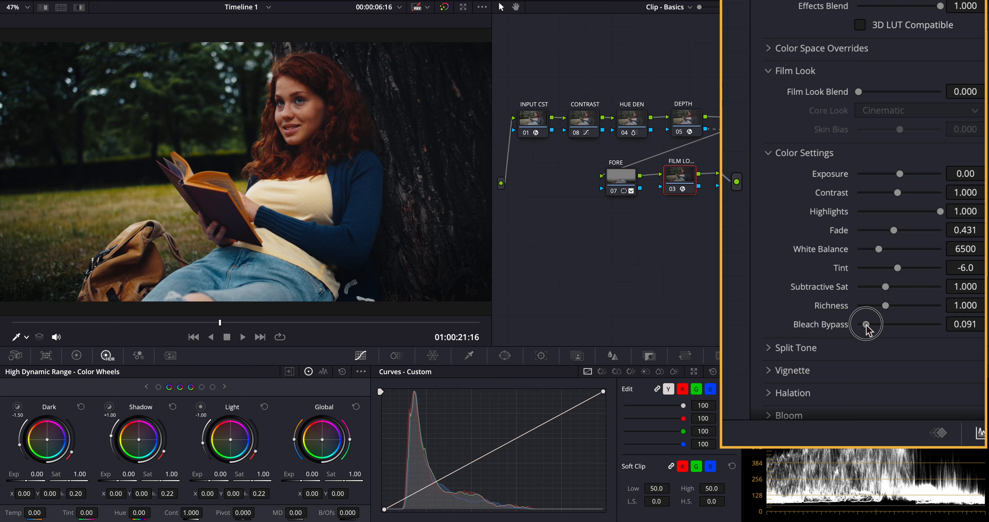